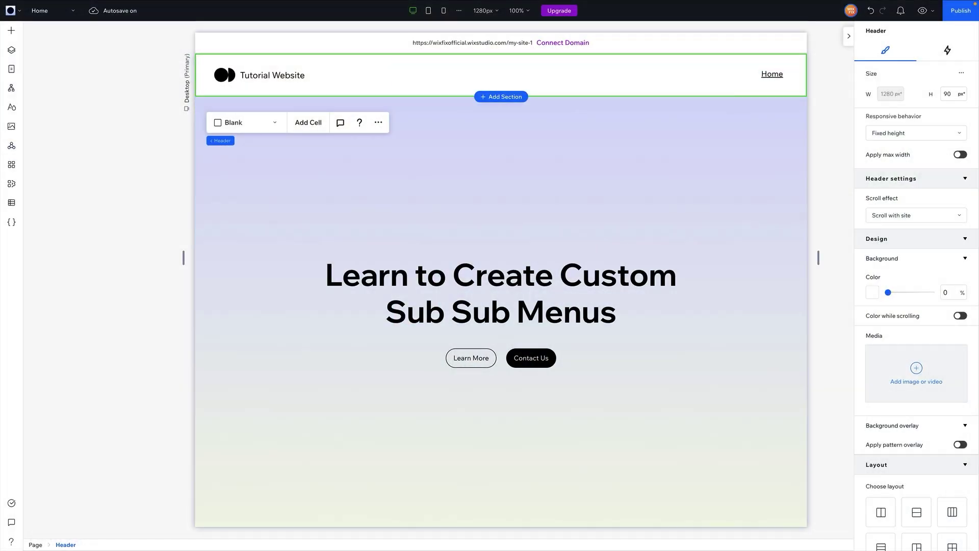
Add three blank pages named About, Contact and Dropdown to the site pages list
{"action": "left_click", "coordinate": [11, 70]}
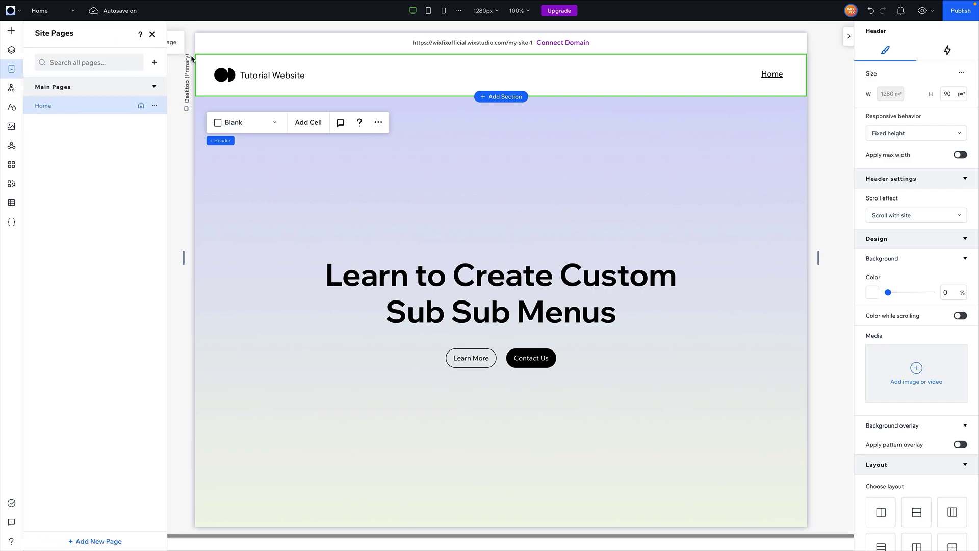
{"action": "left_click", "coordinate": [155, 65]}
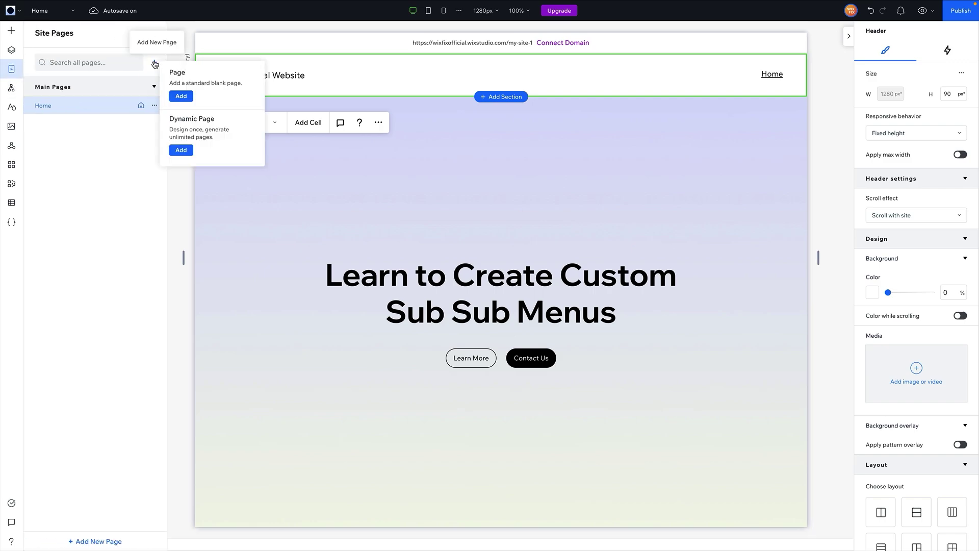
{"action": "left_click", "coordinate": [173, 95]}
{"action": "type", "text": "About"}
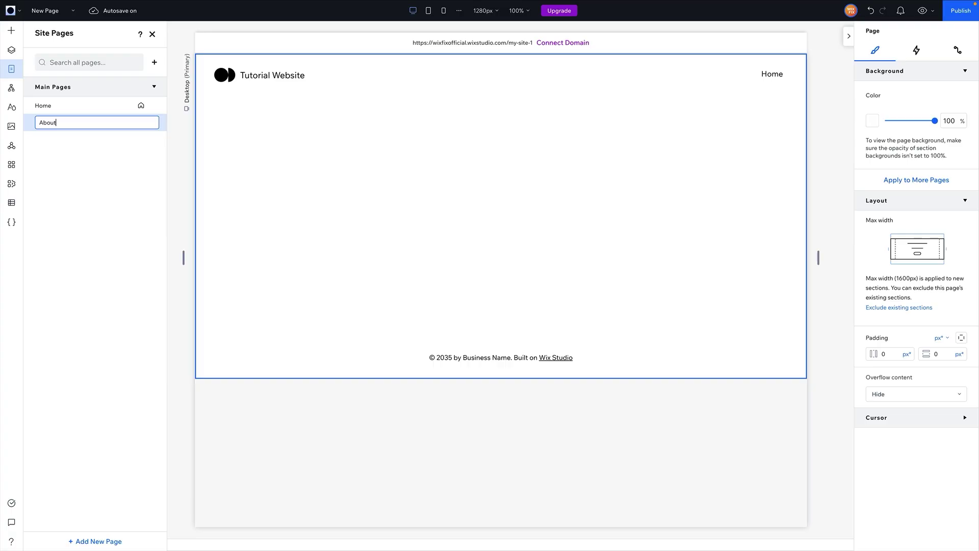
{"action": "key", "text": "Return"}
{"action": "left_click", "coordinate": [155, 62]}
{"action": "left_click", "coordinate": [178, 95]}
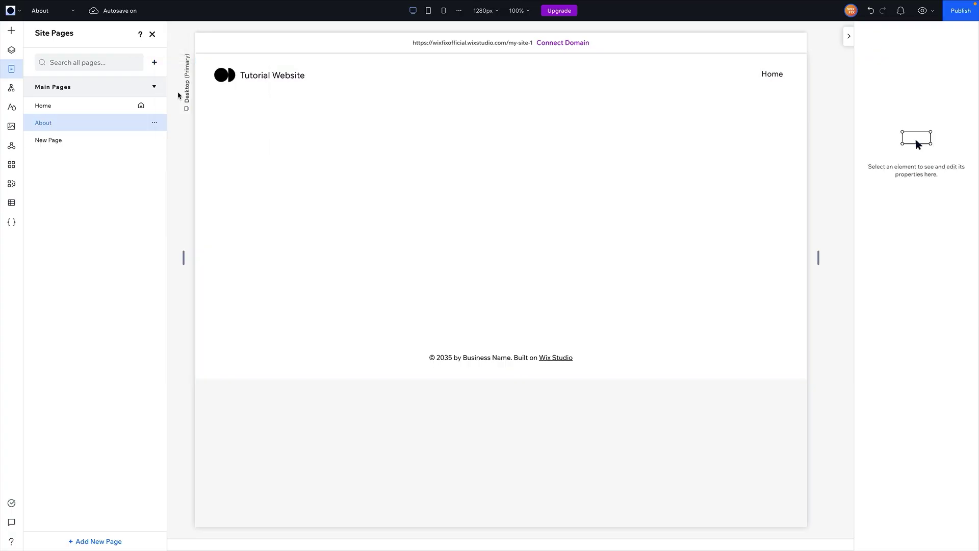
{"action": "type", "text": "Contac"}
{"action": "key", "text": "Return"}
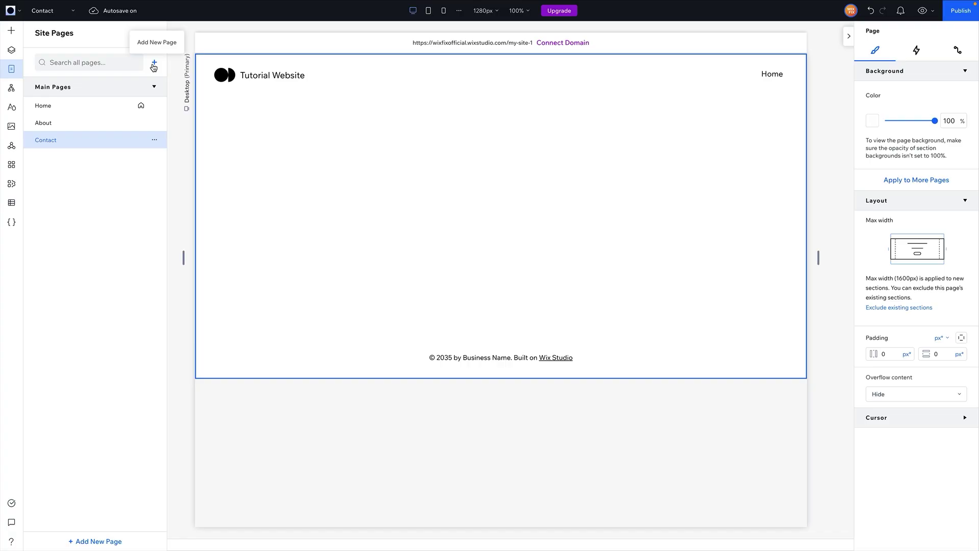
{"action": "left_click", "coordinate": [154, 64]}
{"action": "left_click", "coordinate": [180, 98]}
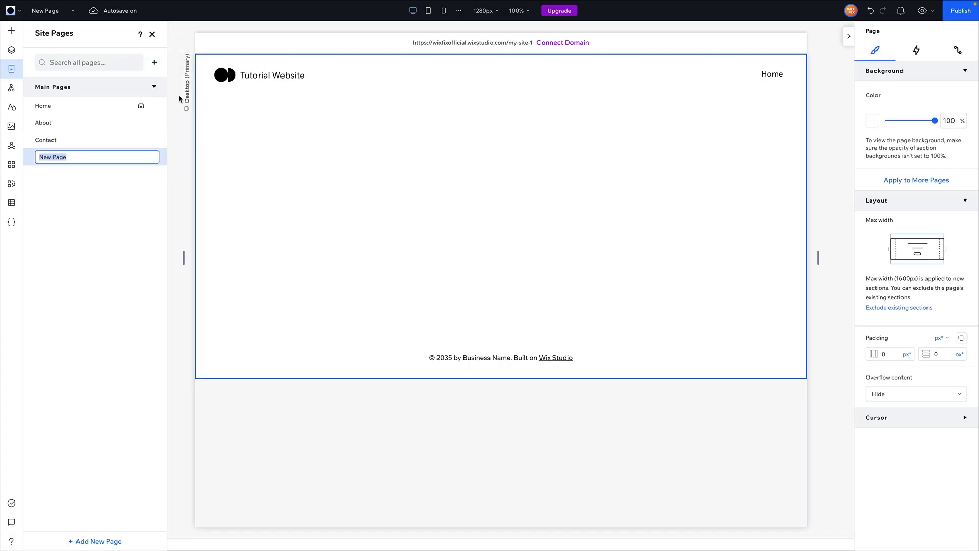
{"action": "type", "text": "Drop"}
{"action": "type", "text": "down"}
{"action": "key", "text": "Return"}
Add a blank page and rename it to 'Menu Option 1'
{"action": "left_click", "coordinate": [155, 64]}
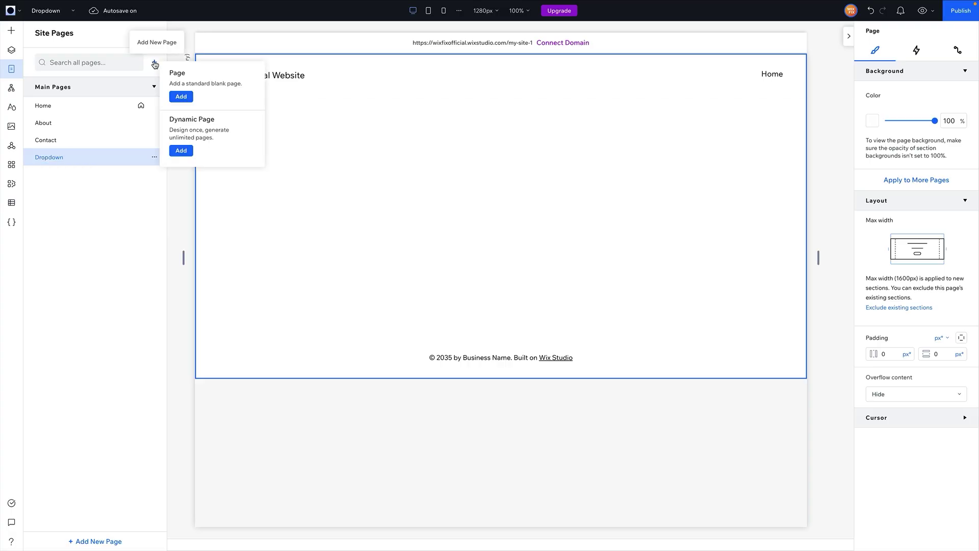
{"action": "left_click", "coordinate": [180, 96]}
{"action": "type", "text": "Menu Option"}
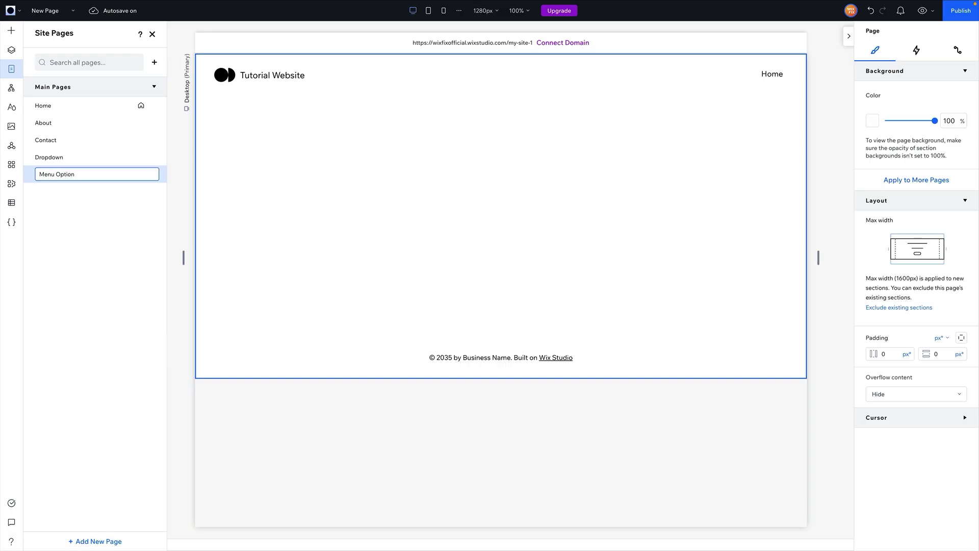
{"action": "key", "text": "Return"}
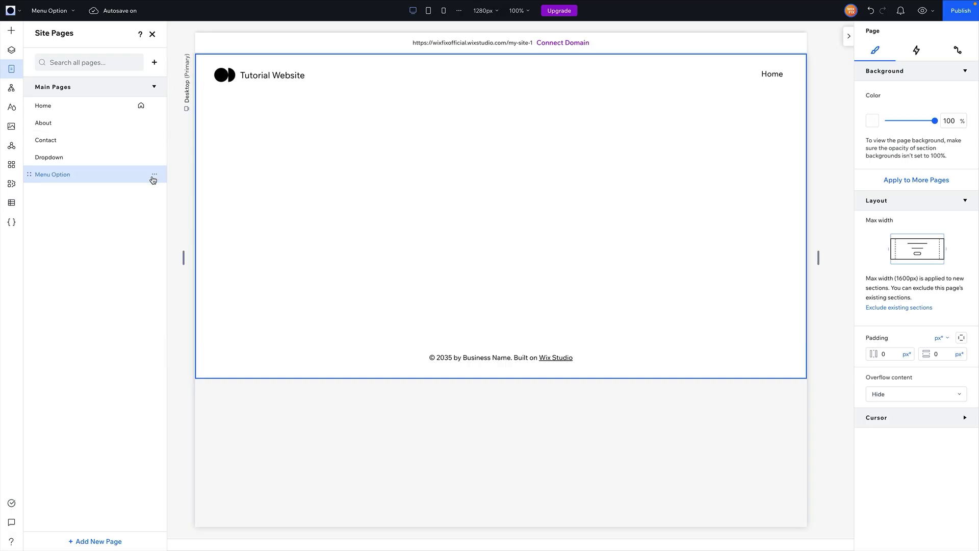
{"action": "left_click", "coordinate": [154, 176]}
{"action": "left_click", "coordinate": [184, 239]}
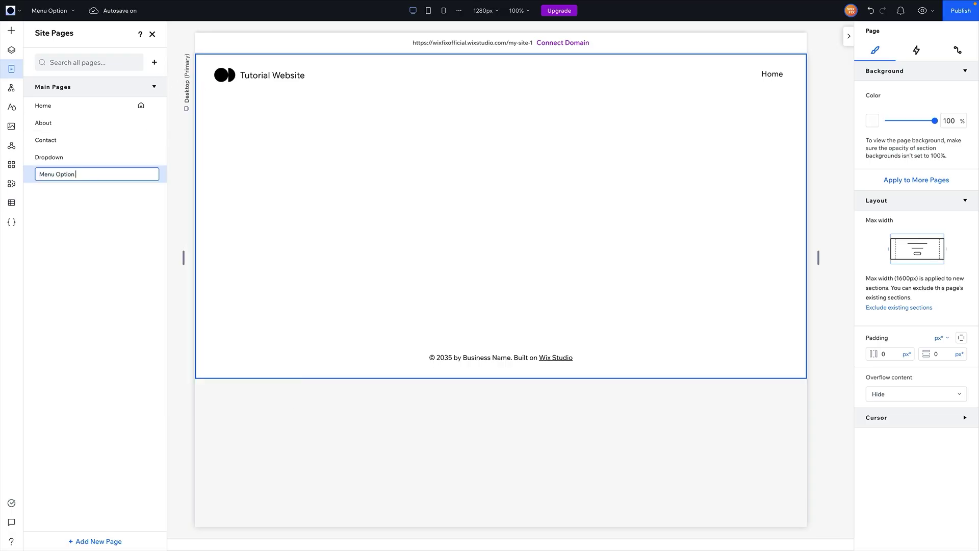
{"action": "type", "text": "1"}
{"action": "key", "text": "Return"}
Add blank pages named 'Sub Menu Option 1' and 'Sub Sub Menu Option 1'
{"action": "left_click", "coordinate": [154, 61]}
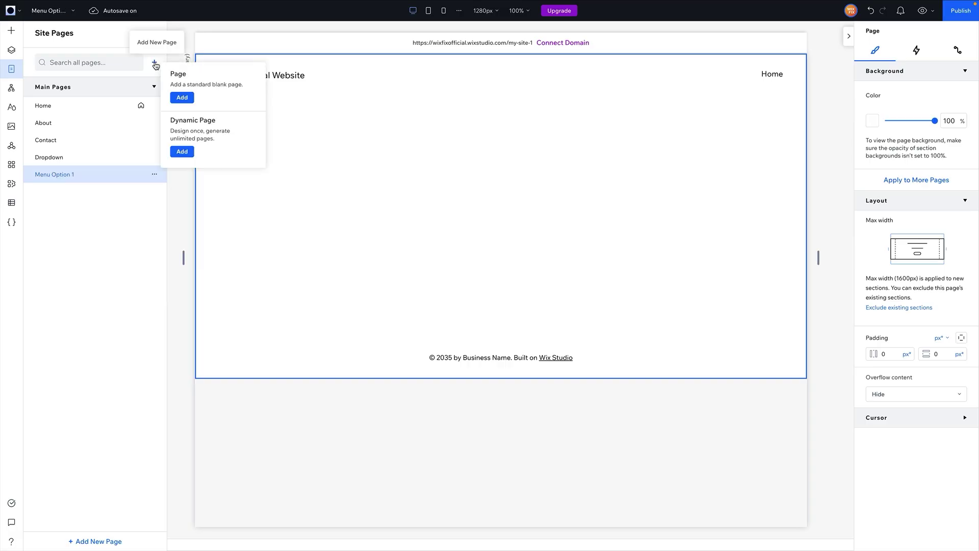
{"action": "left_click", "coordinate": [181, 97]}
{"action": "type", "text": "S"}
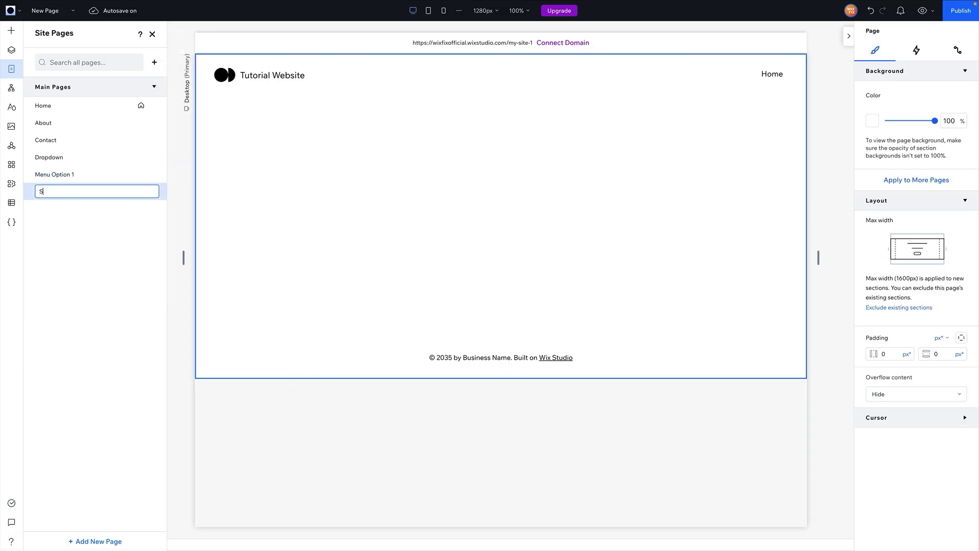
{"action": "type", "text": "ub Menu Option 1"}
{"action": "key", "text": "Return"}
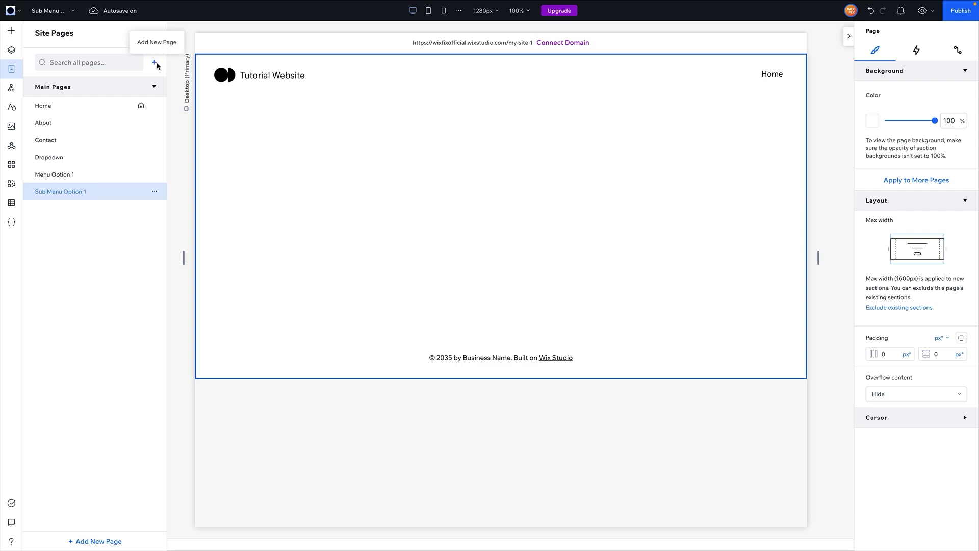
{"action": "left_click", "coordinate": [154, 61]}
{"action": "left_click", "coordinate": [184, 98]}
{"action": "type", "text": "Sub Sub Menu Option 1"}
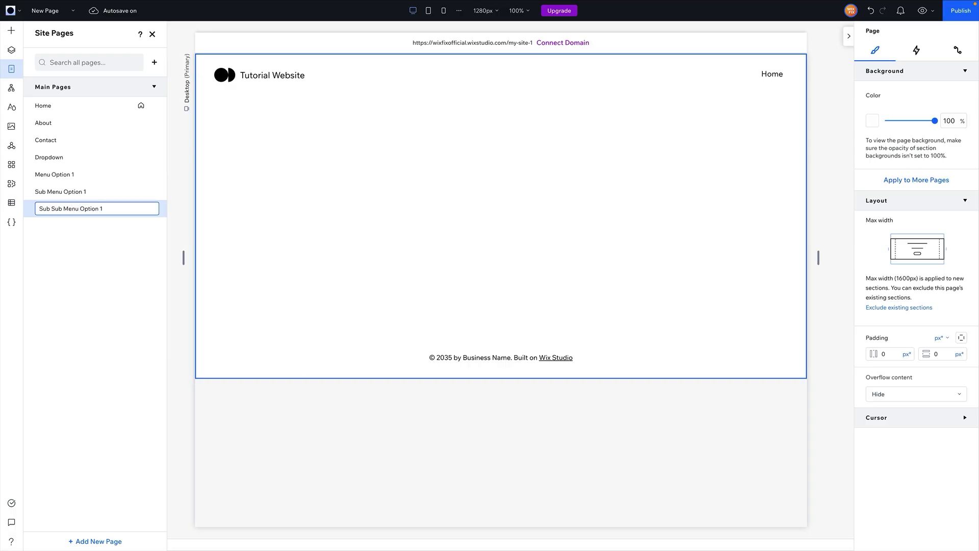
{"action": "key", "text": "Return"}
Duplicate Sub Sub Menu Option 1 and name the copy 'Sub Sub Menu Option 2'
{"action": "left_click", "coordinate": [154, 209]}
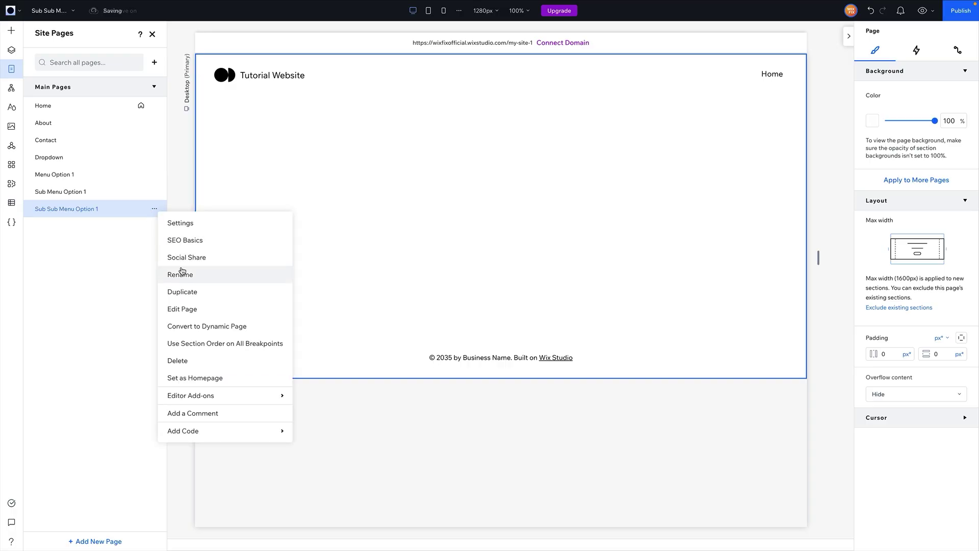
{"action": "left_click", "coordinate": [183, 289]}
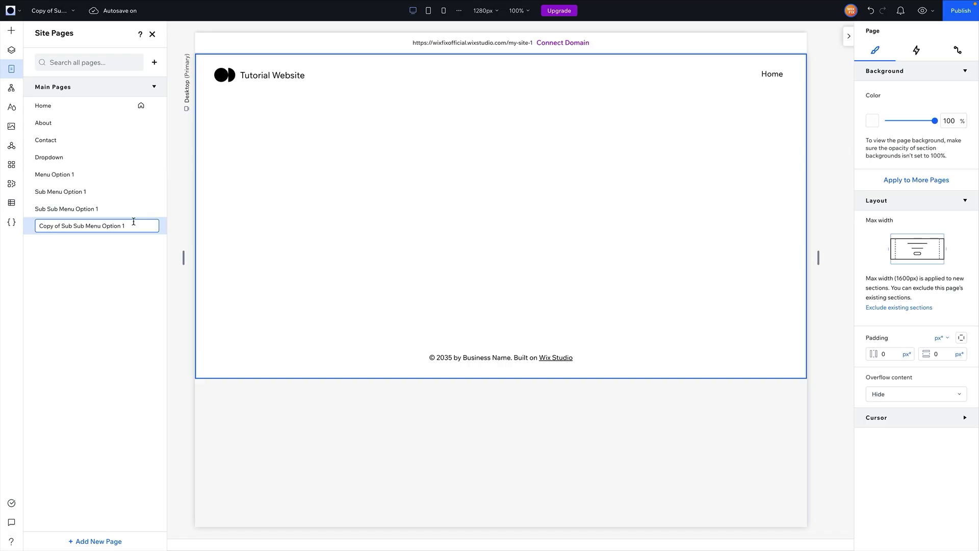
{"action": "key", "text": "Home"}
{"action": "key", "text": "shift+ctrl+Right"}
{"action": "key", "text": "shift+ctrl+Right"}
{"action": "key", "text": "BackSpace"}
{"action": "key", "text": "Return"}
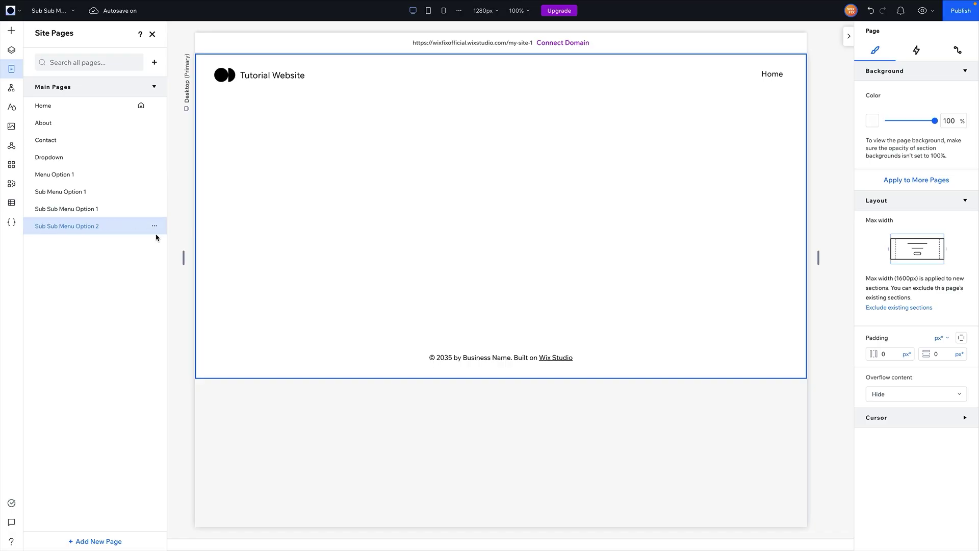
Duplicate Sub Sub Menu Option 2 and name the copy 'Sub Sub Menu Option 3'
{"action": "left_click", "coordinate": [155, 226]}
{"action": "left_click", "coordinate": [256, 302]}
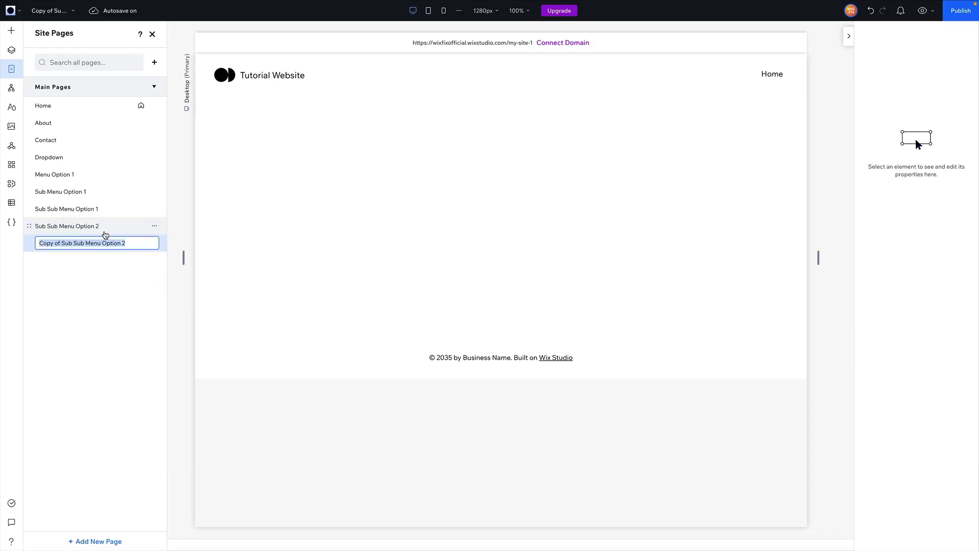
{"action": "left_click", "coordinate": [137, 243]}
{"action": "key", "text": "Home"}
{"action": "key", "text": "shift+ctrl+Right"}
{"action": "key", "text": "shift+ctrl+Right"}
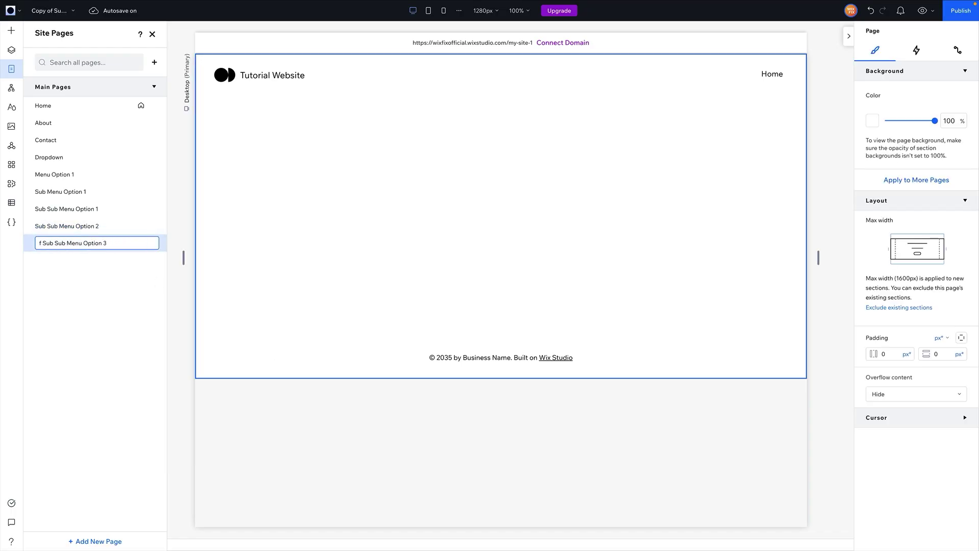
{"action": "key", "text": "BackSpace"}
{"action": "key", "text": "Return"}
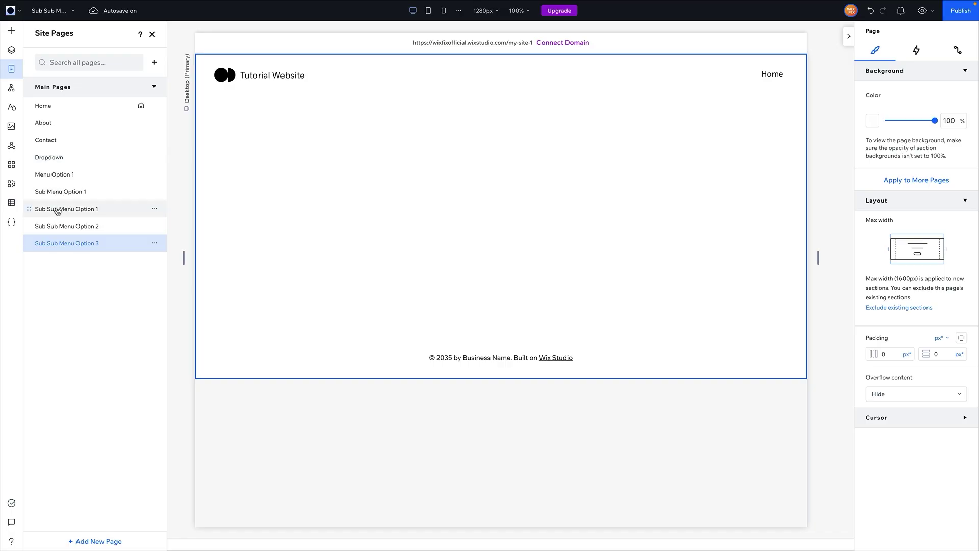
{"action": "mouse_move", "coordinate": [679, 80]}
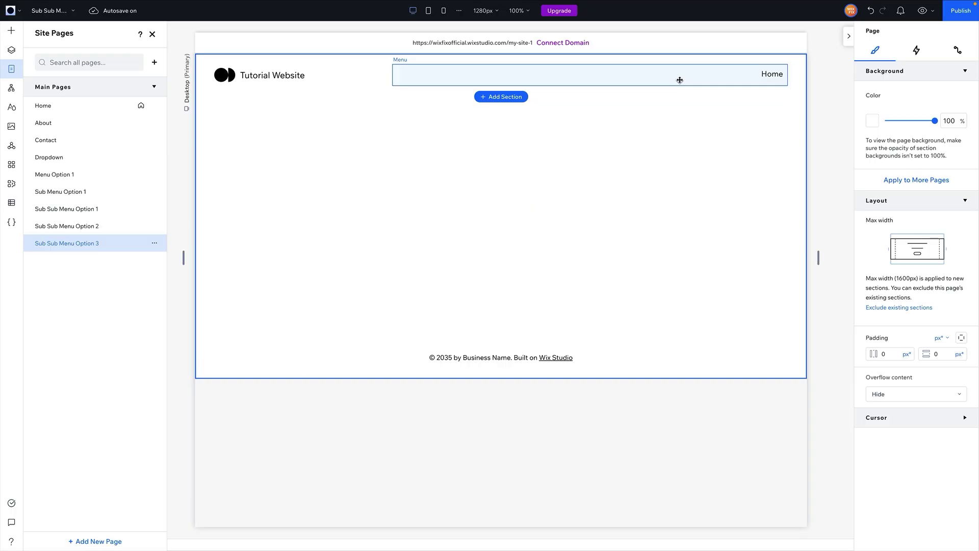
Close Site Pages and open Manage Menu for the header menu
{"action": "left_click", "coordinate": [678, 80]}
{"action": "left_click", "coordinate": [633, 77]}
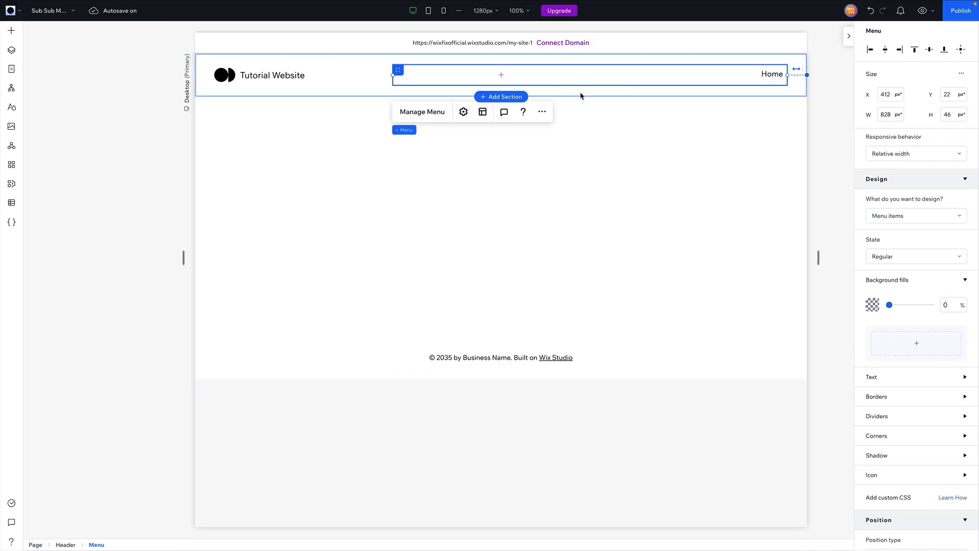
{"action": "left_click", "coordinate": [423, 113]}
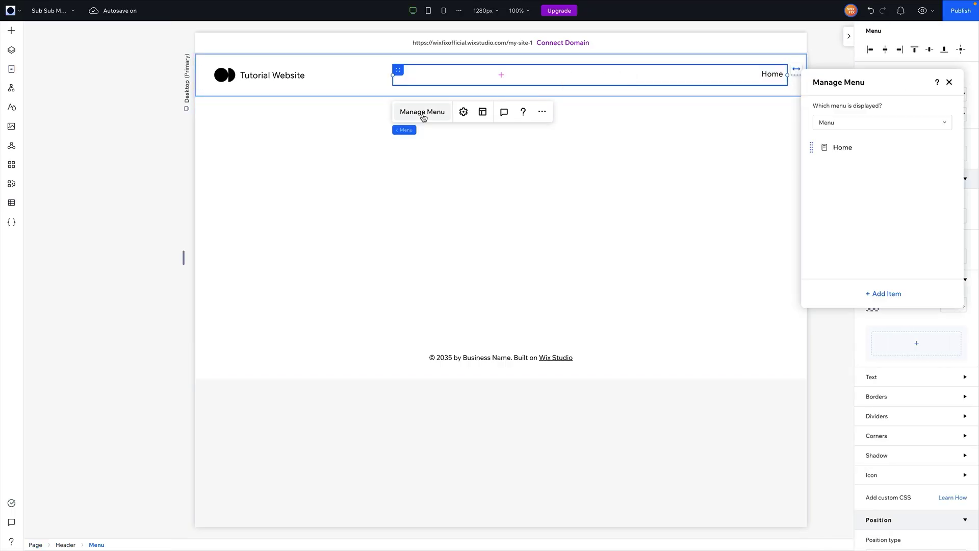
Add the main pages except Home to the menu, then move Dropdown above Contact
{"action": "left_click", "coordinate": [878, 299]}
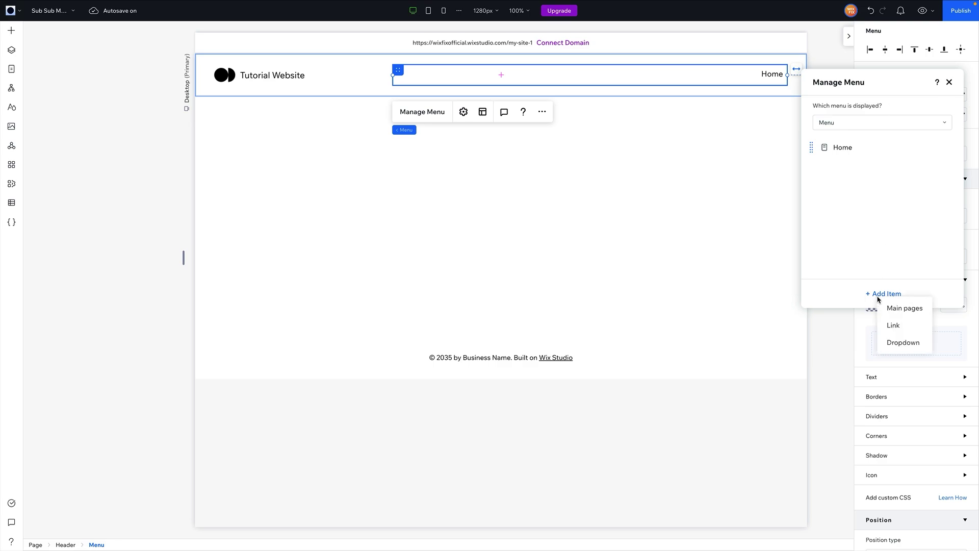
{"action": "left_click", "coordinate": [905, 308]}
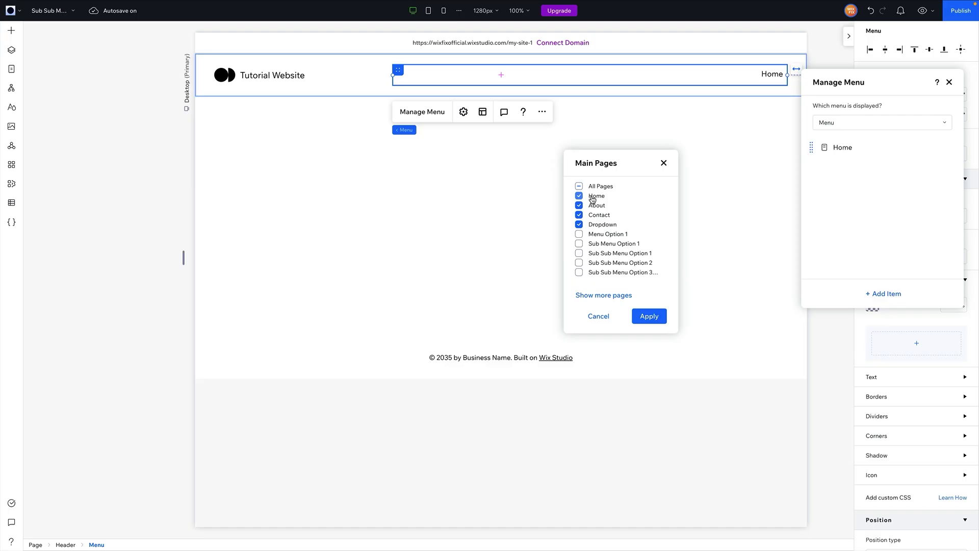
{"action": "left_click", "coordinate": [594, 198]}
{"action": "left_click", "coordinate": [649, 316]}
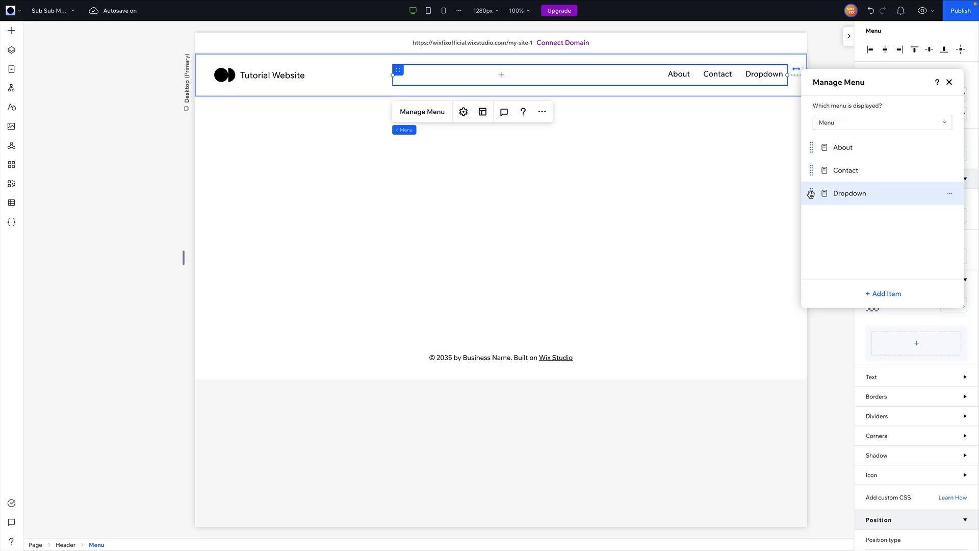
{"action": "left_click_drag", "start_coordinate": [811, 194], "coordinate": [856, 175]}
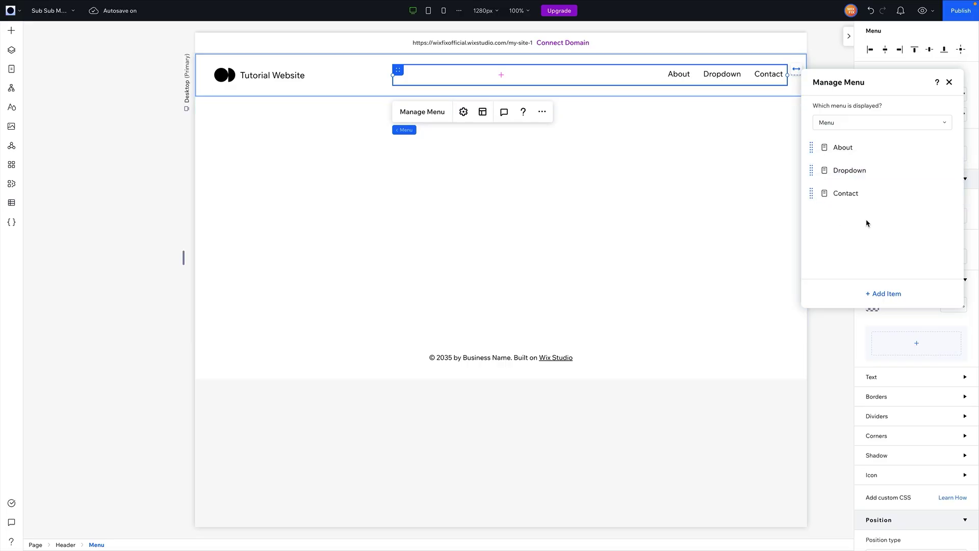
Add Menu Option 1 and the sub menu pages to the header menu
{"action": "left_click_drag", "start_coordinate": [934, 169], "coordinate": [488, 162]}
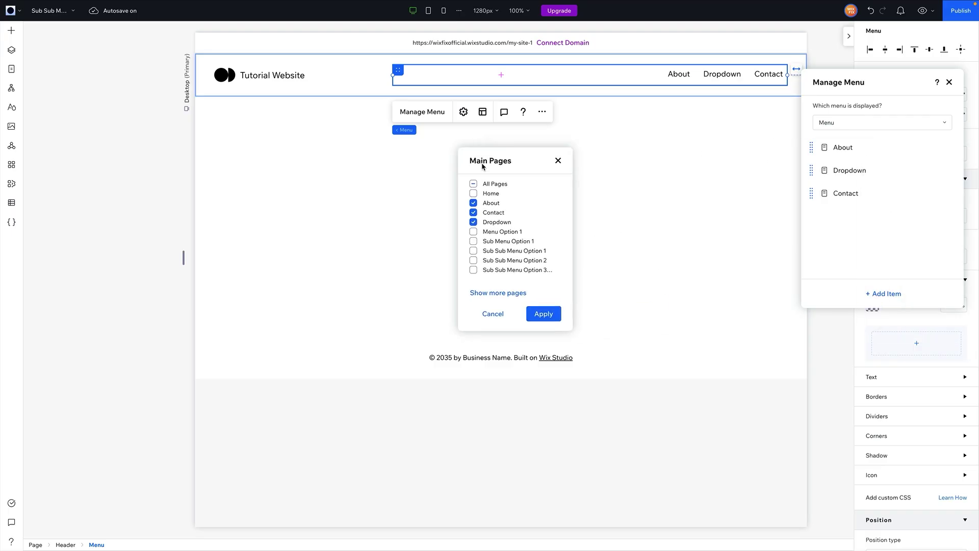
{"action": "left_click", "coordinate": [491, 238]}
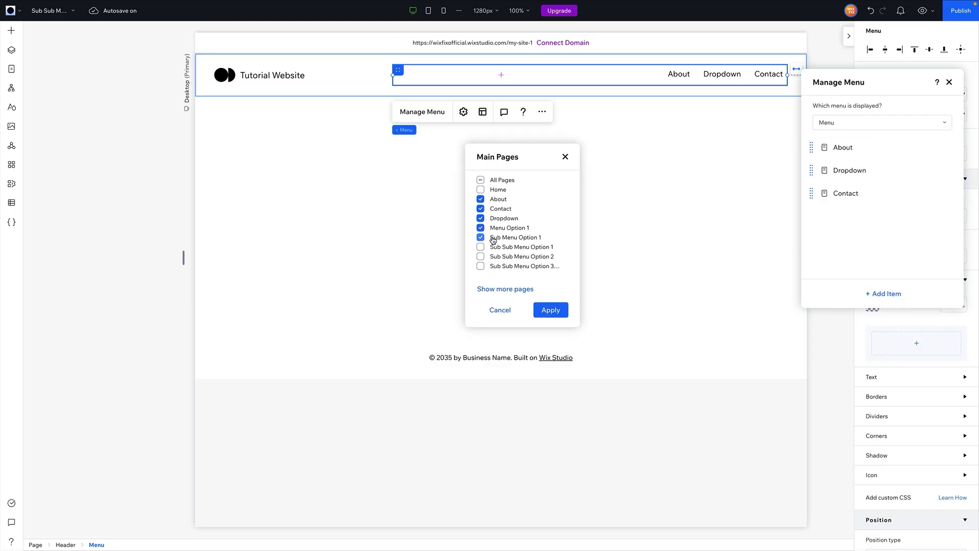
{"action": "left_click", "coordinate": [494, 257]}
{"action": "left_click", "coordinate": [550, 310]}
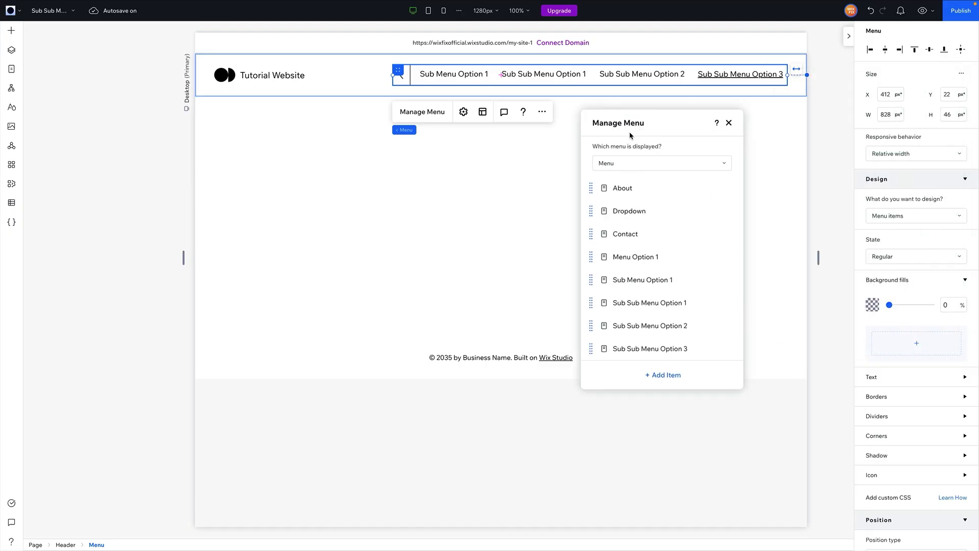
Nest Sub Sub Menu Options 1–3 under Sub Menu Option 1, and that under Menu Option 1
{"action": "left_click_drag", "start_coordinate": [878, 87], "coordinate": [525, 142]}
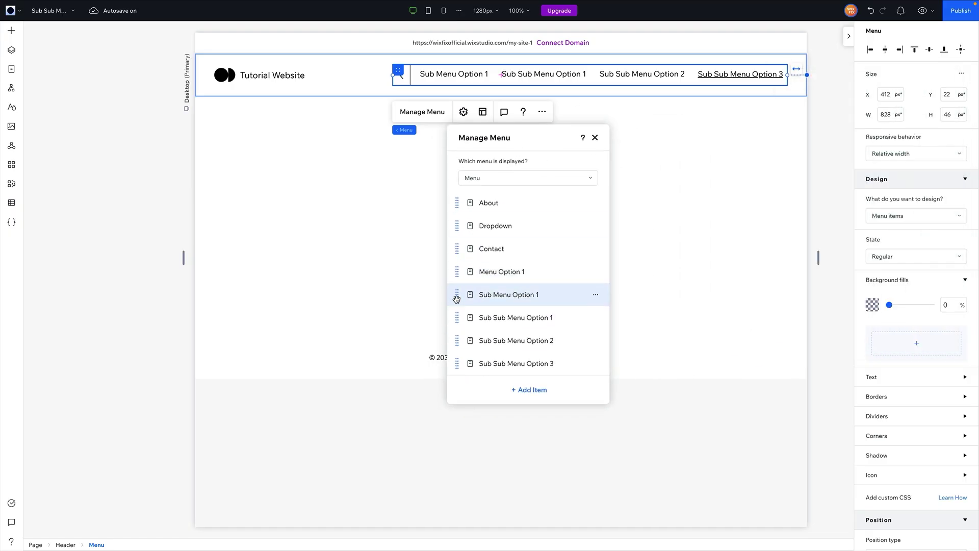
{"action": "left_click_drag", "start_coordinate": [454, 319], "coordinate": [494, 318]}
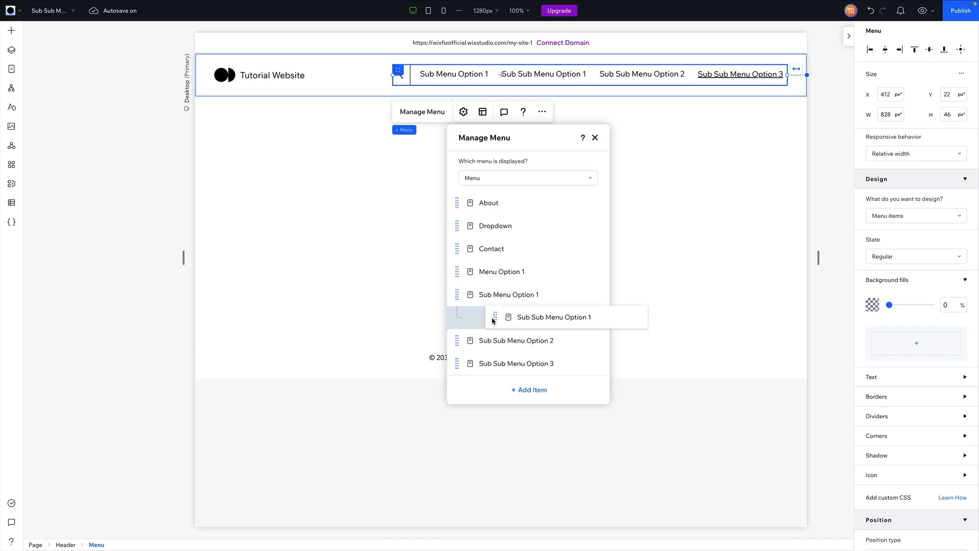
{"action": "mouse_move", "coordinate": [457, 345]}
{"action": "left_mouse_down"}
{"action": "mouse_move", "coordinate": [490, 344]}
{"action": "mouse_move", "coordinate": [483, 368]}
{"action": "left_mouse_up"}
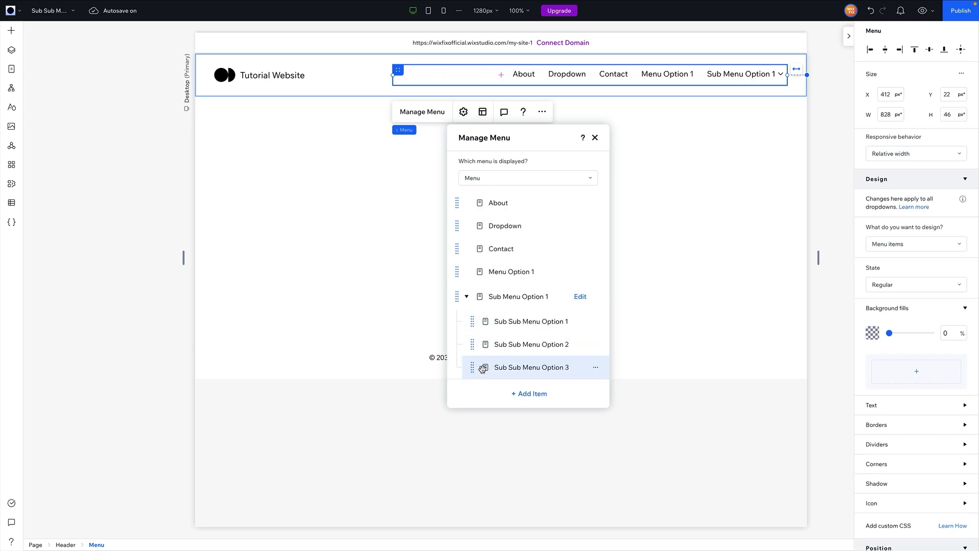
{"action": "left_click", "coordinate": [466, 296]}
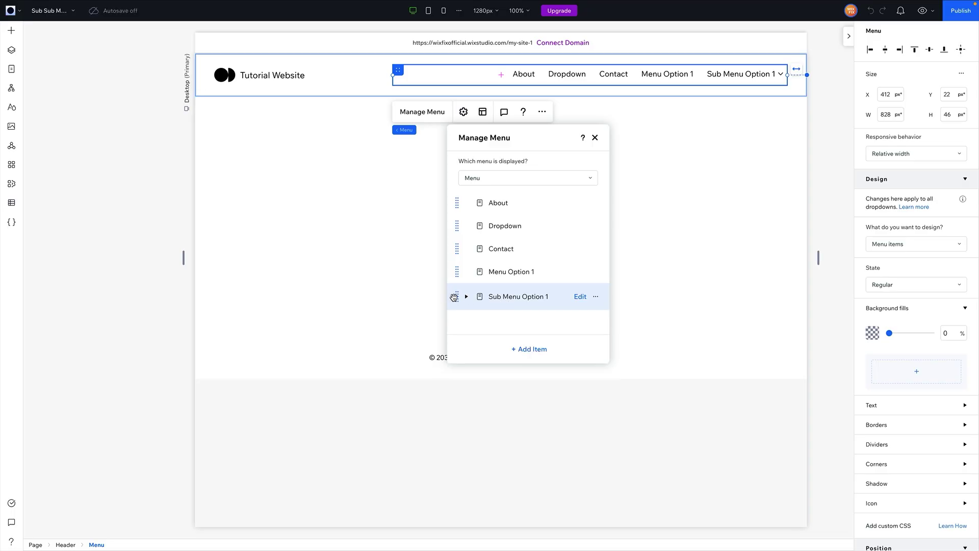
{"action": "left_click_drag", "start_coordinate": [457, 298], "coordinate": [479, 297]}
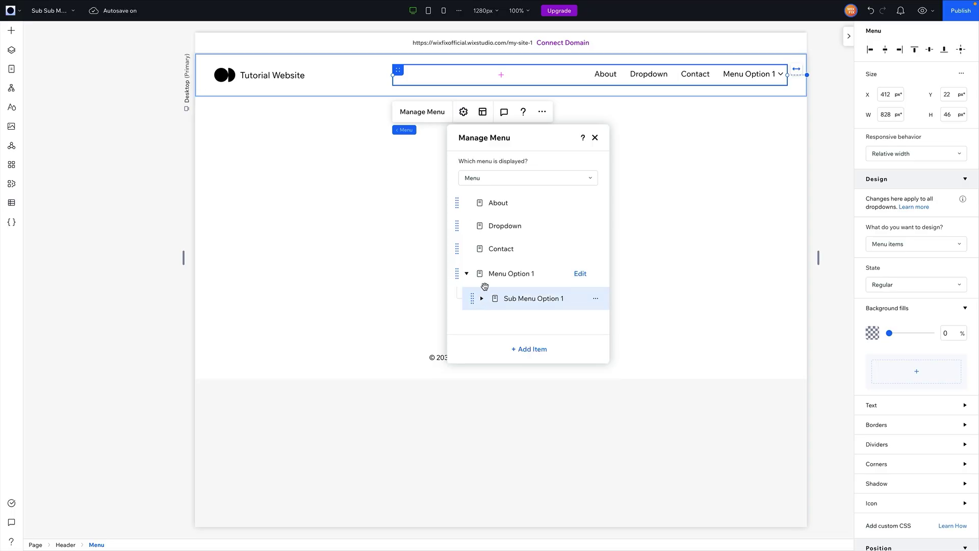
{"action": "left_click", "coordinate": [465, 274]}
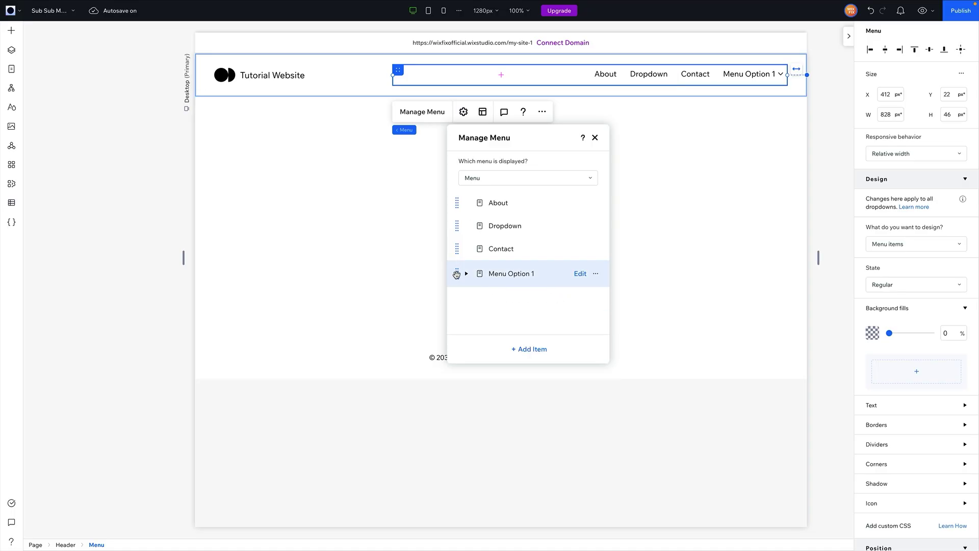
Move Menu Option 1 before Contact and remove Dropdown from the menu
{"action": "left_click_drag", "start_coordinate": [456, 274], "coordinate": [525, 246]}
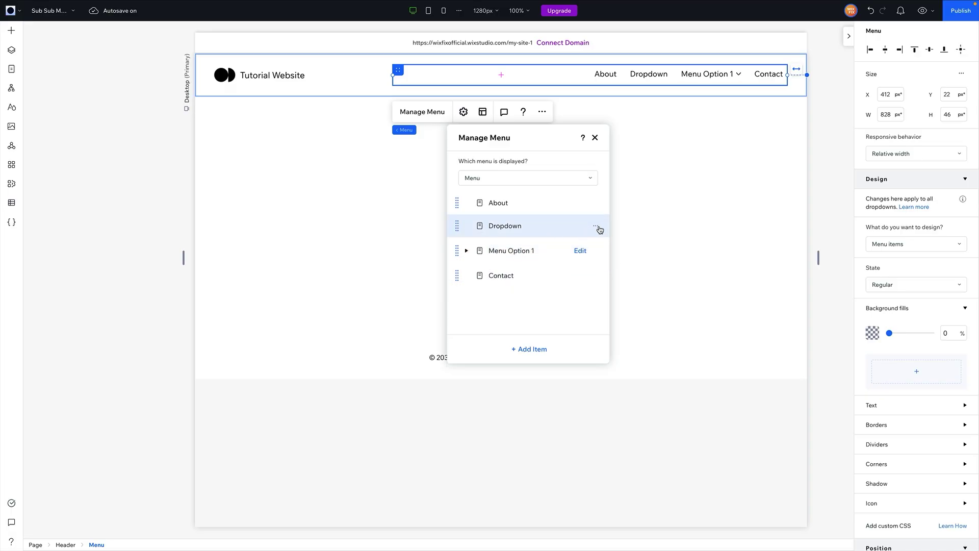
{"action": "left_click", "coordinate": [598, 226]}
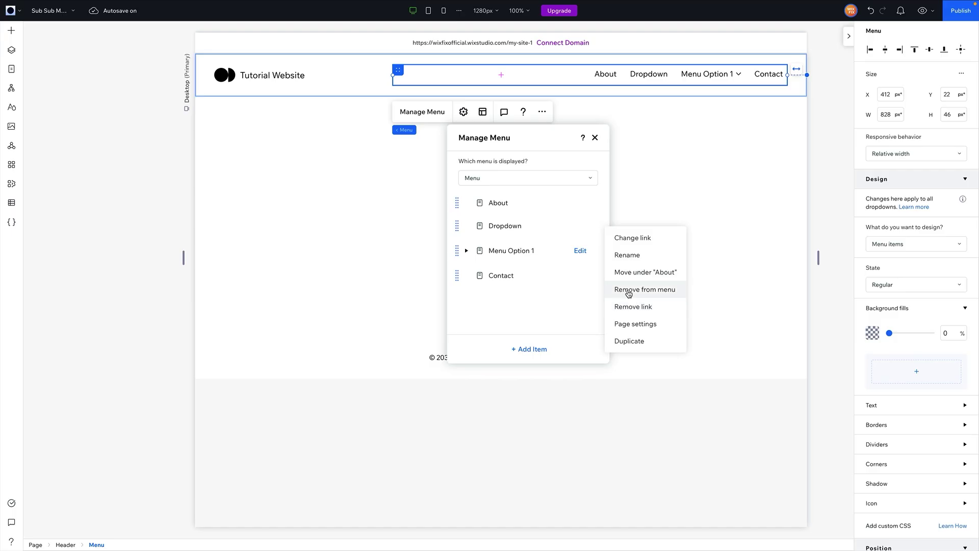
{"action": "left_click", "coordinate": [627, 294]}
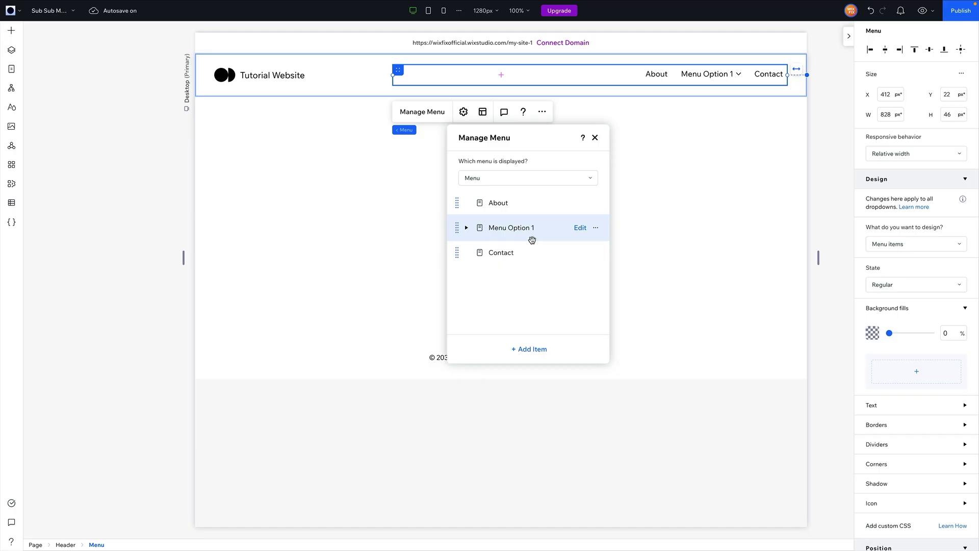
Preview the site to check Menu Option 1's nested dropdown, then return to editing
{"action": "left_click", "coordinate": [923, 13]}
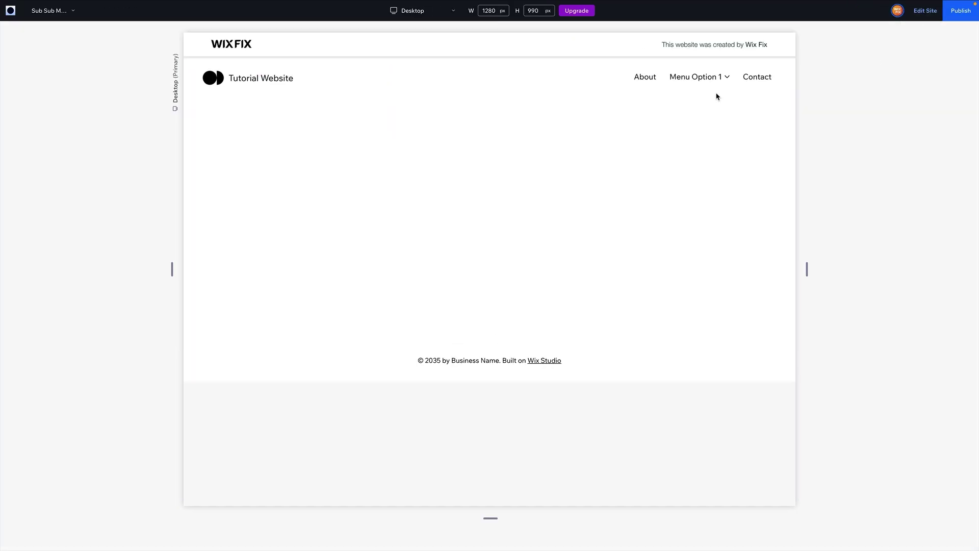
{"action": "mouse_move", "coordinate": [695, 77]}
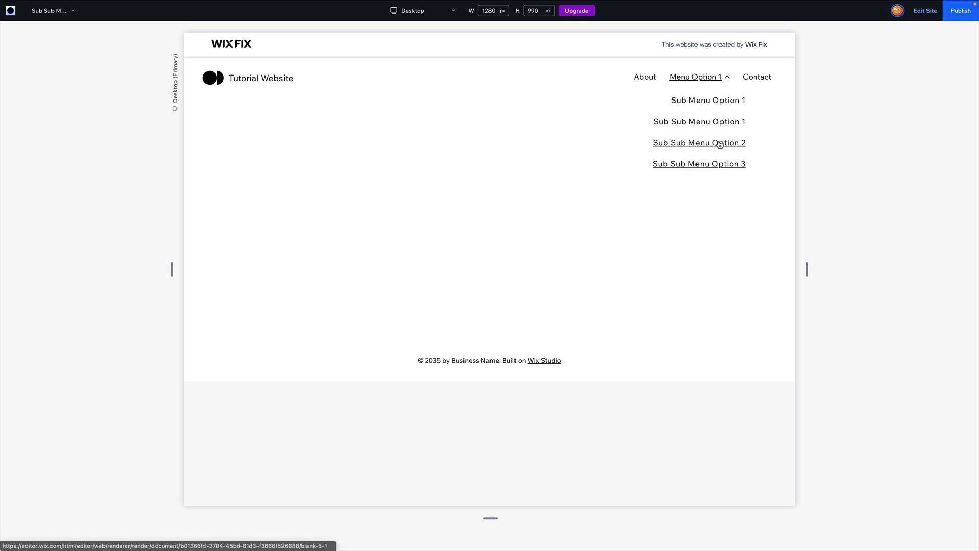
{"action": "left_click", "coordinate": [924, 13]}
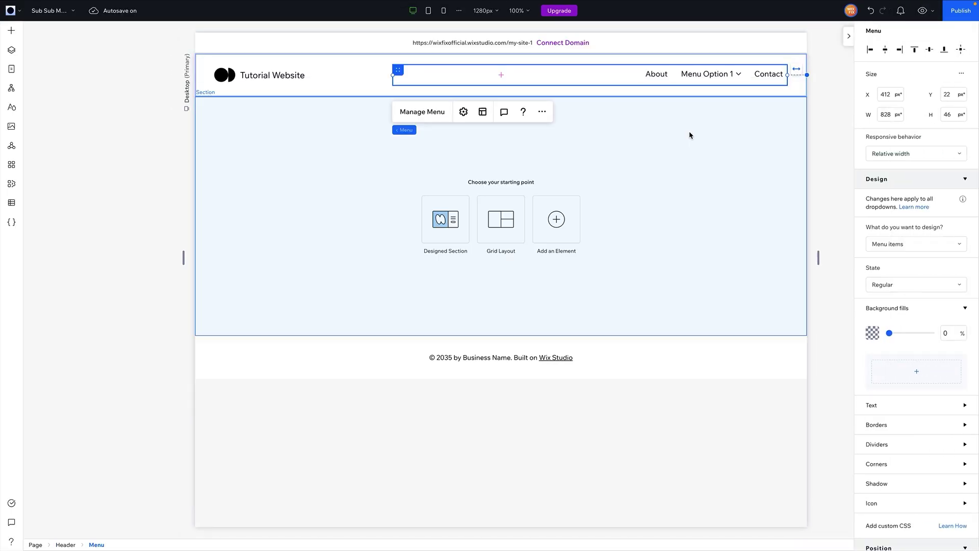
In the header menu's Layout settings, switch item alignment to Left and back to Right
{"action": "left_click", "coordinate": [484, 113]}
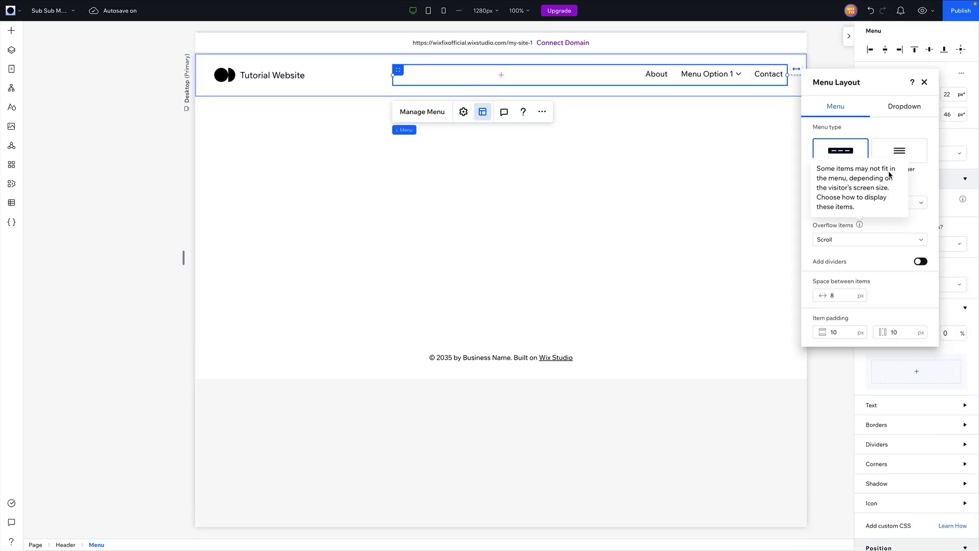
{"action": "scroll", "coordinate": [885, 298], "scroll_direction": "down", "scroll_amount": 3}
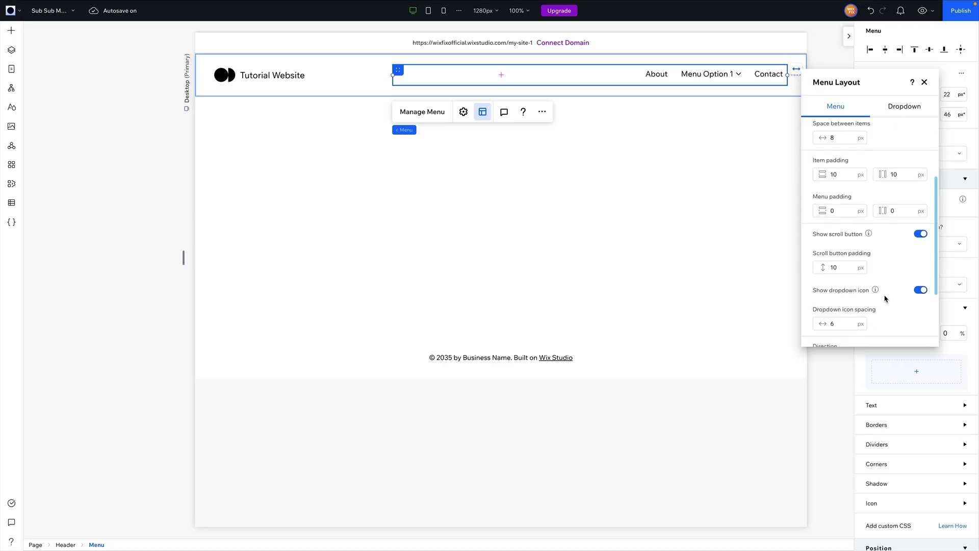
{"action": "scroll", "coordinate": [886, 298], "scroll_direction": "down", "scroll_amount": 2}
{"action": "scroll", "coordinate": [884, 299], "scroll_direction": "down", "scroll_amount": 1}
{"action": "left_click", "coordinate": [821, 331]}
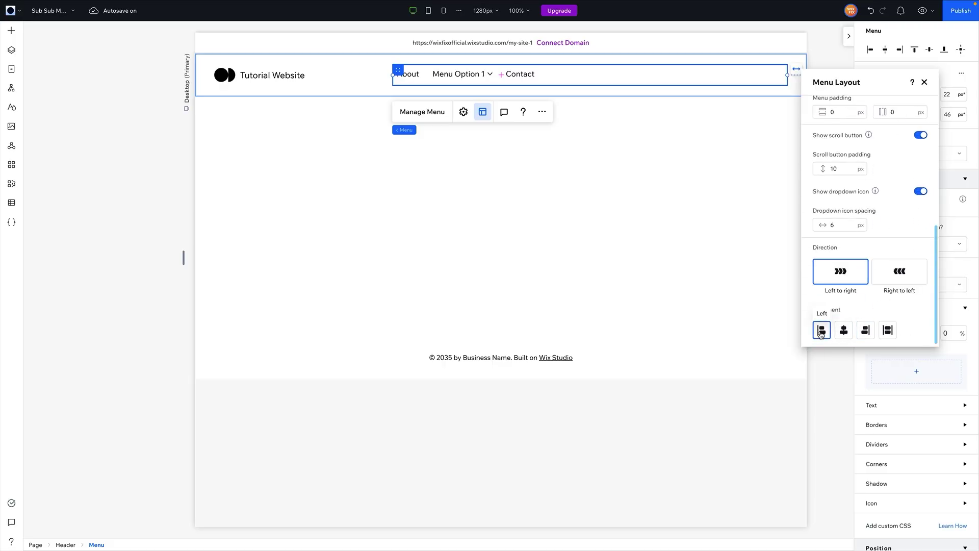
{"action": "left_click", "coordinate": [865, 330]}
{"action": "scroll", "coordinate": [891, 165], "scroll_direction": "up", "scroll_amount": 5}
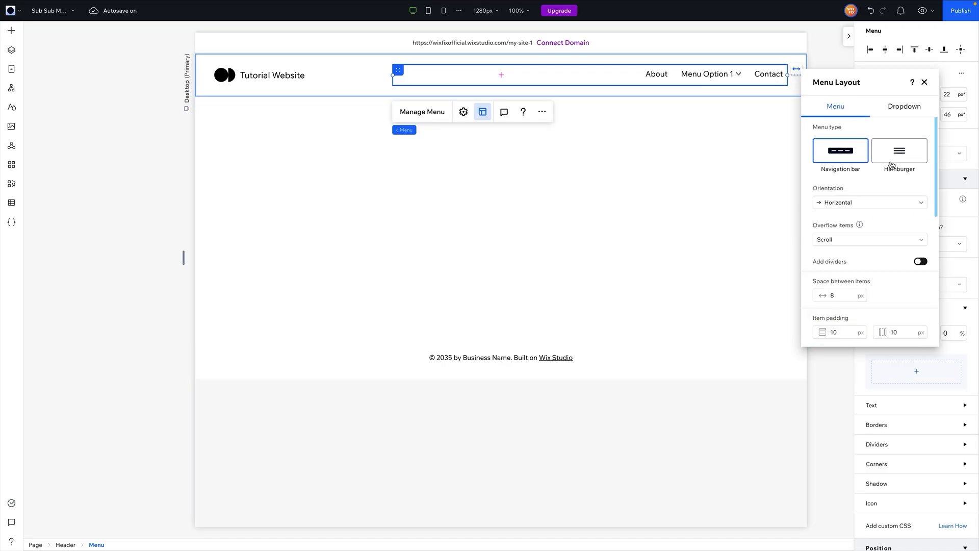
In dropdown layout, left-align the container and set its width to fit the menu
{"action": "left_click", "coordinate": [908, 111]}
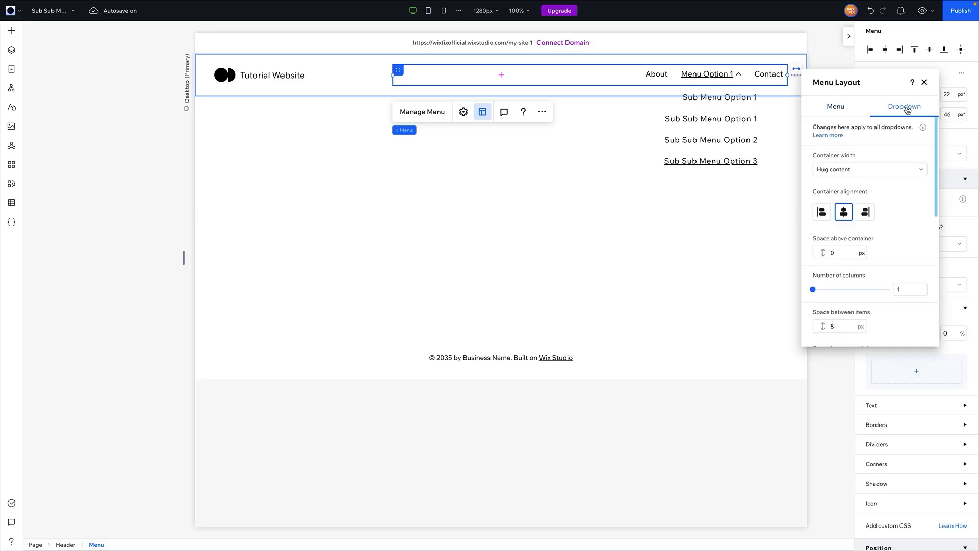
{"action": "left_click", "coordinate": [822, 212]}
{"action": "left_click", "coordinate": [850, 169]}
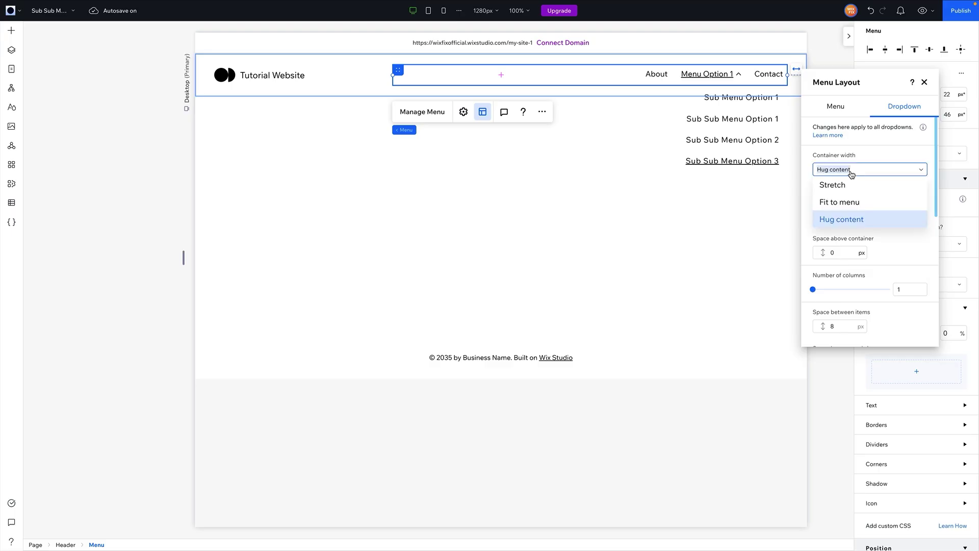
{"action": "left_click", "coordinate": [846, 202]}
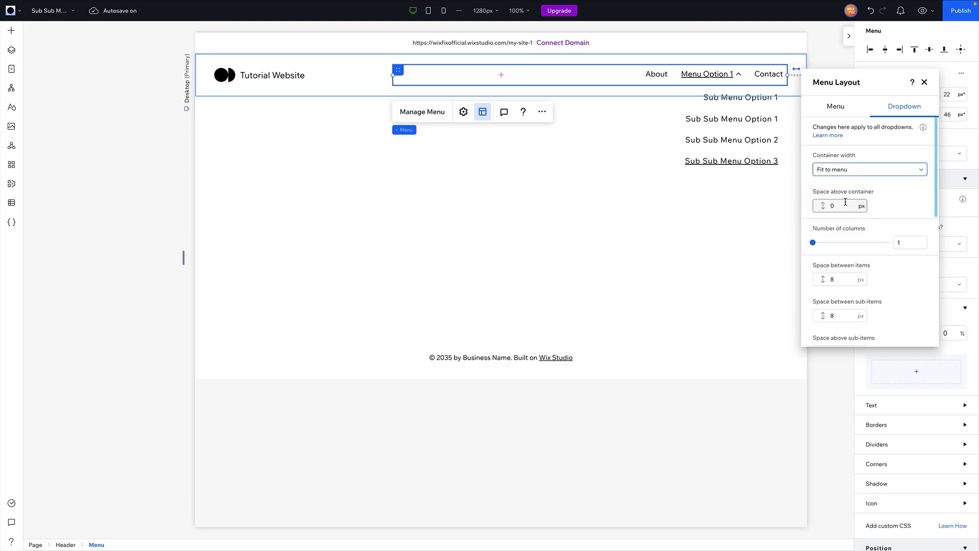
{"action": "scroll", "coordinate": [845, 267], "scroll_direction": "down", "scroll_amount": 2}
{"action": "scroll", "coordinate": [843, 268], "scroll_direction": "down", "scroll_amount": 2}
{"action": "scroll", "coordinate": [843, 269], "scroll_direction": "down", "scroll_amount": 2}
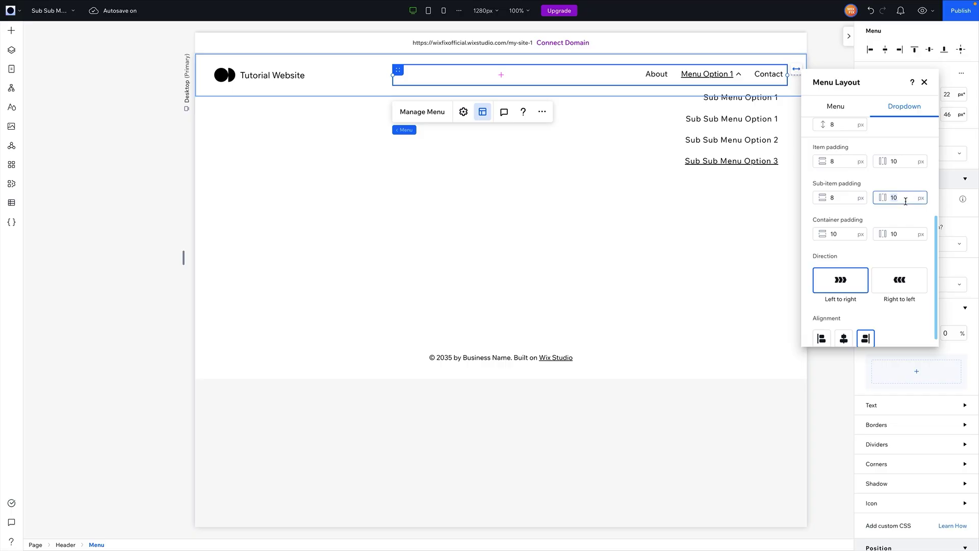
{"action": "type", "text": "4"}
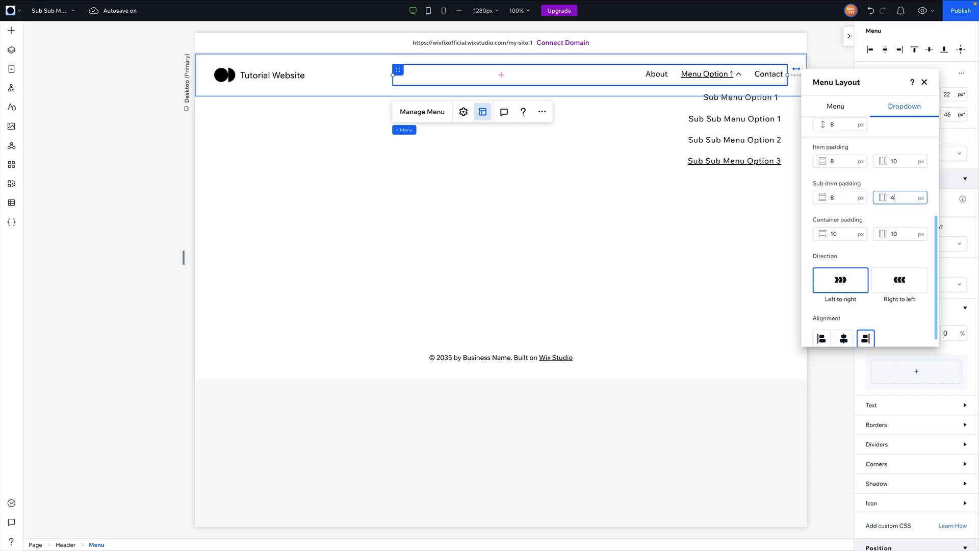
{"action": "type", "text": "2"}
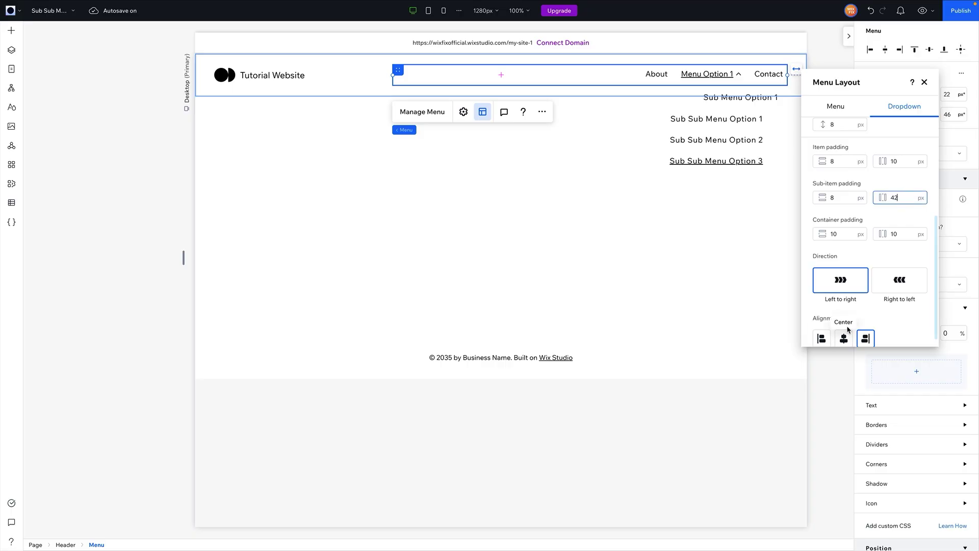
{"action": "scroll", "coordinate": [841, 325], "scroll_direction": "down", "scroll_amount": 1}
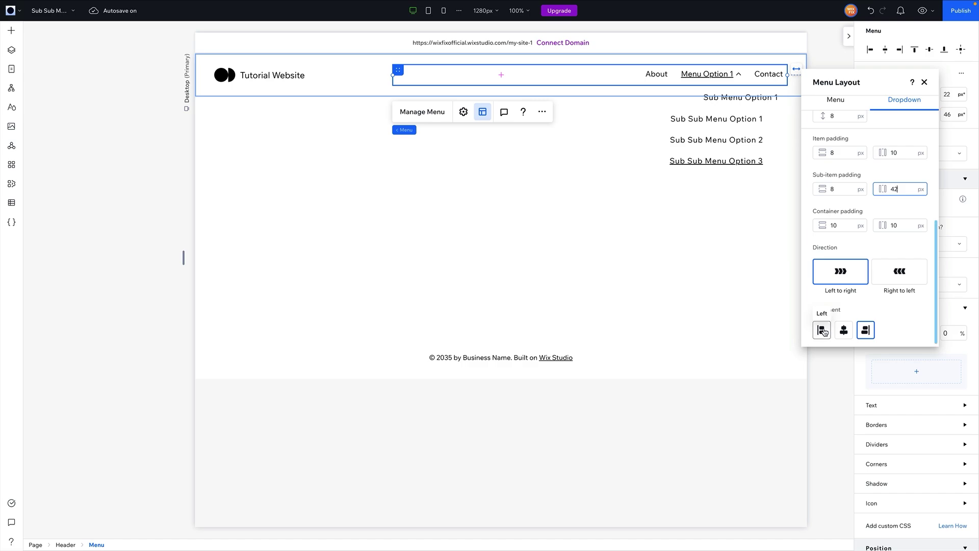
Left-align sub-items, set container width to Hug content and centered, and edit sub-item padding
{"action": "left_click", "coordinate": [822, 330]}
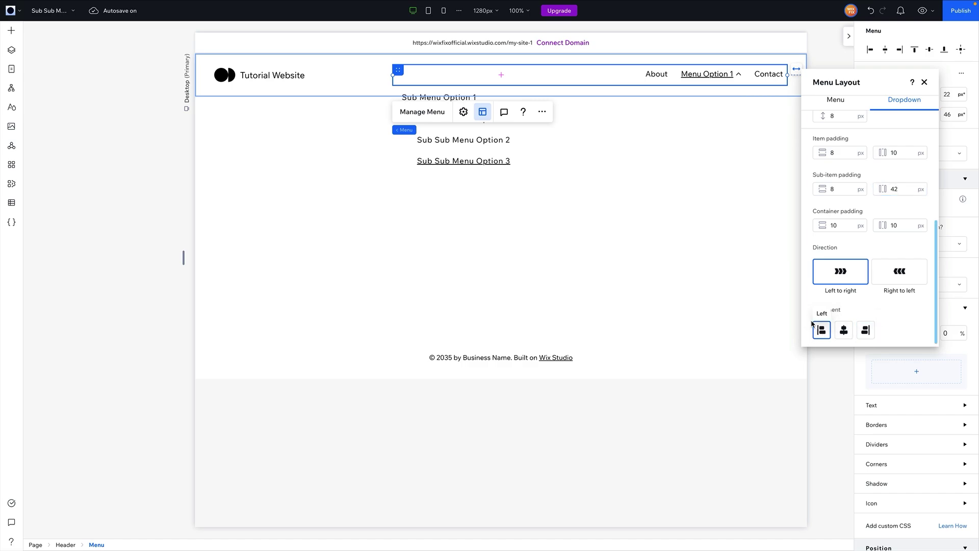
{"action": "scroll", "coordinate": [861, 186], "scroll_direction": "up", "scroll_amount": 5}
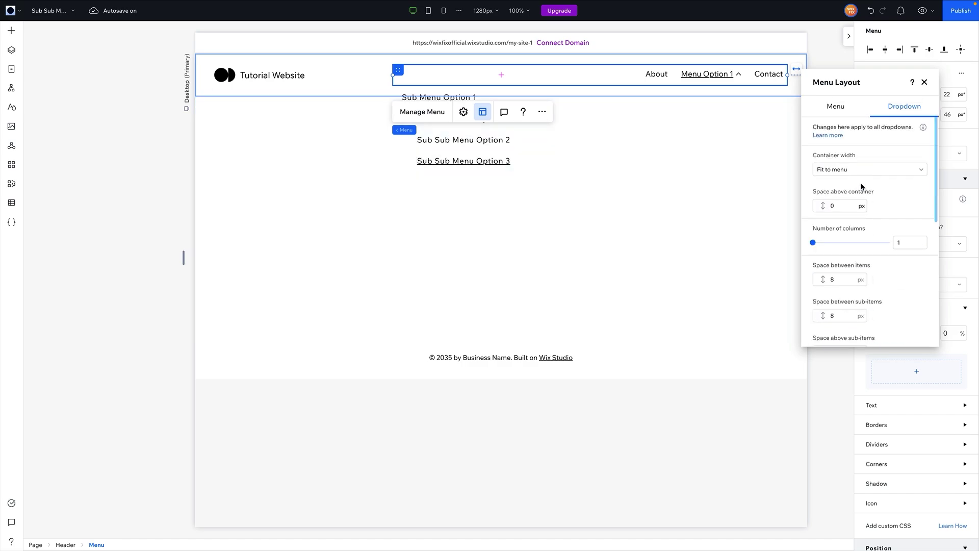
{"action": "left_click", "coordinate": [837, 170]}
{"action": "left_click", "coordinate": [843, 219]}
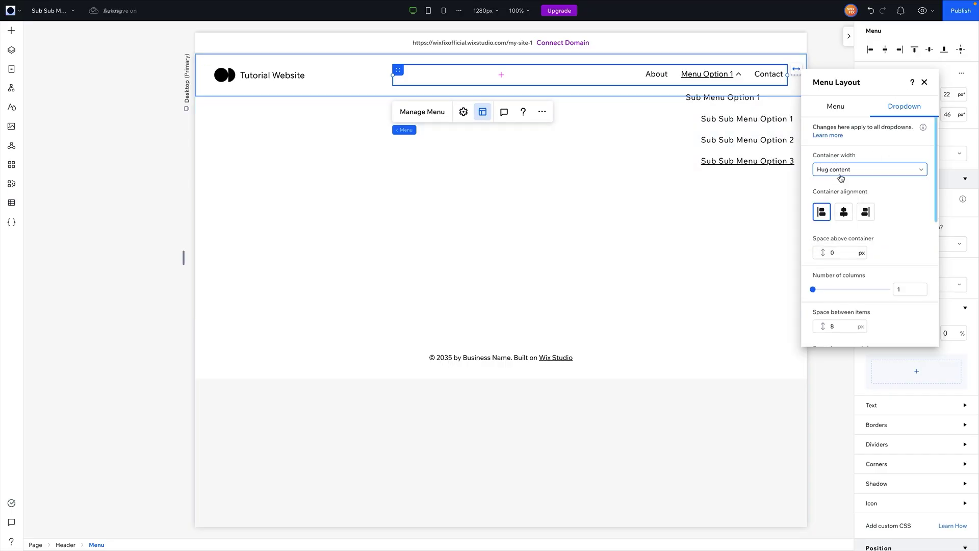
{"action": "scroll", "coordinate": [849, 171], "scroll_direction": "down", "scroll_amount": 1}
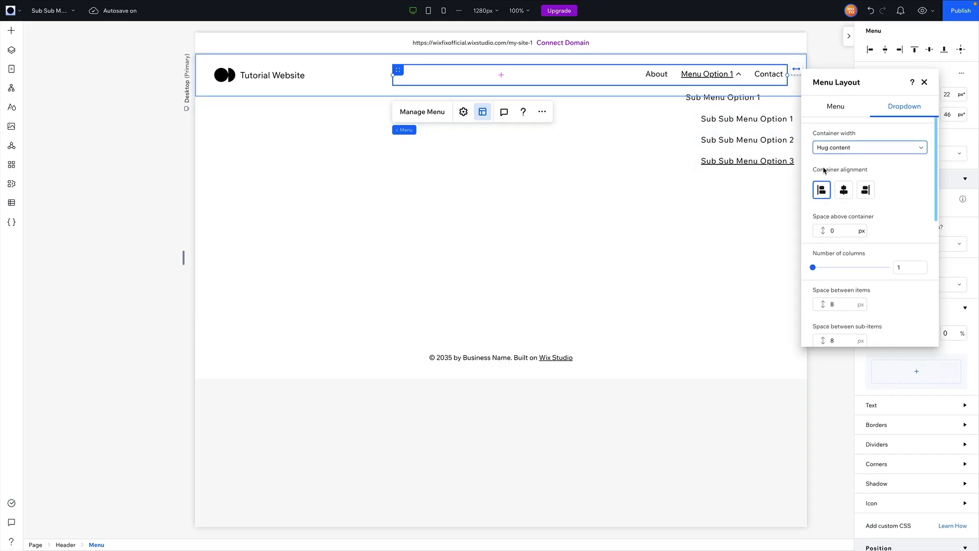
{"action": "left_click", "coordinate": [866, 192]}
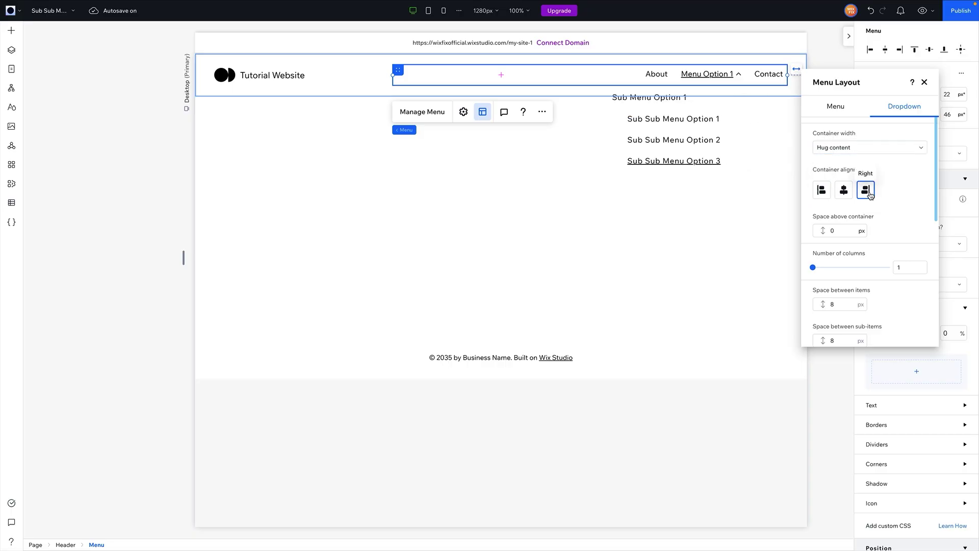
{"action": "left_click", "coordinate": [845, 192]}
{"action": "scroll", "coordinate": [864, 246], "scroll_direction": "down", "scroll_amount": 3}
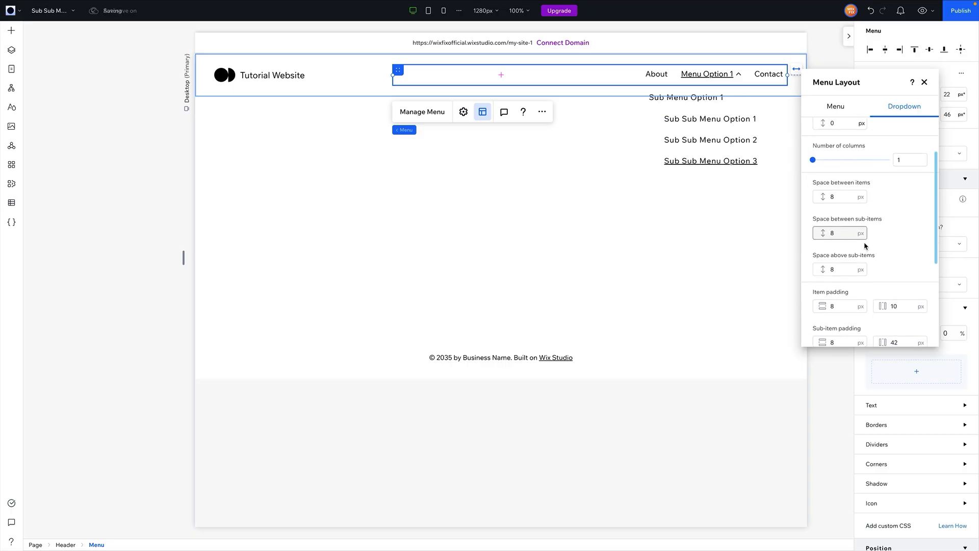
{"action": "scroll", "coordinate": [865, 245], "scroll_direction": "down", "scroll_amount": 4}
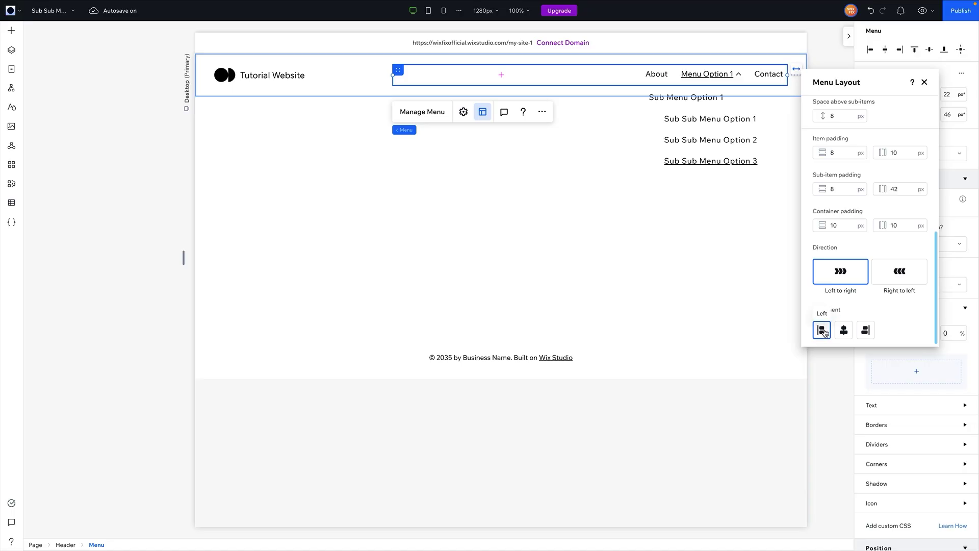
{"action": "scroll", "coordinate": [824, 333], "scroll_direction": "up", "scroll_amount": 2}
{"action": "left_click", "coordinate": [905, 236]}
{"action": "type", "text": "32"}
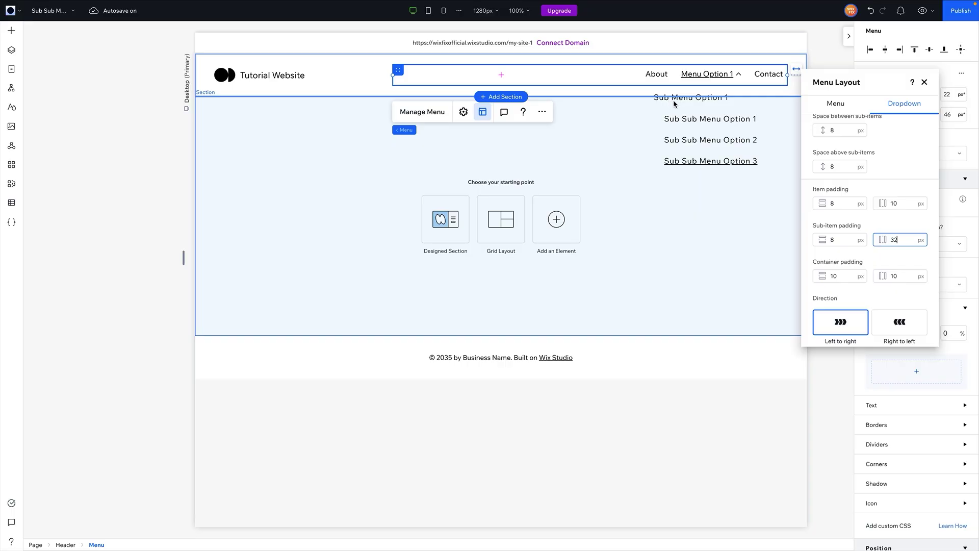
Close layout settings, preview the Home page's dropdown, and return to the editor
{"action": "left_click", "coordinate": [677, 230]}
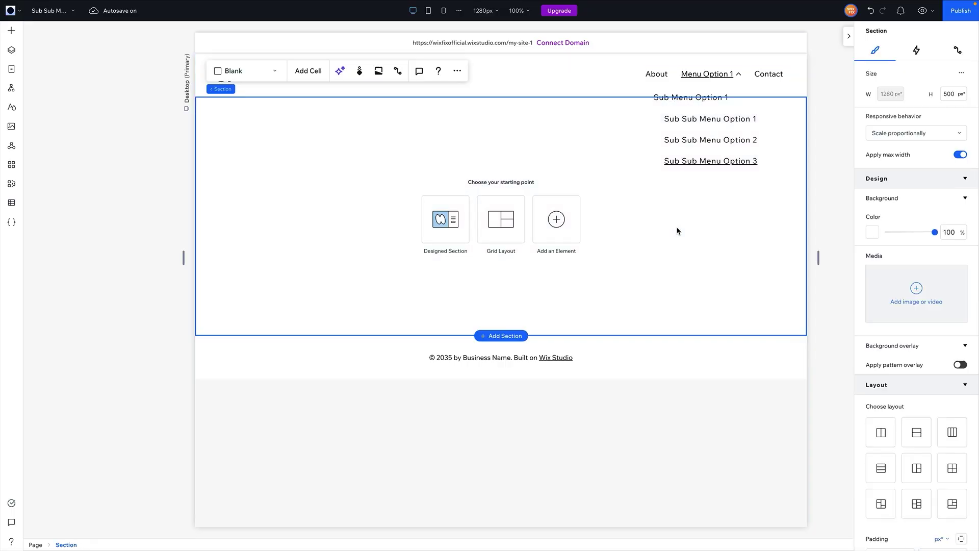
{"action": "left_click", "coordinate": [52, 11]}
{"action": "left_click", "coordinate": [61, 31]}
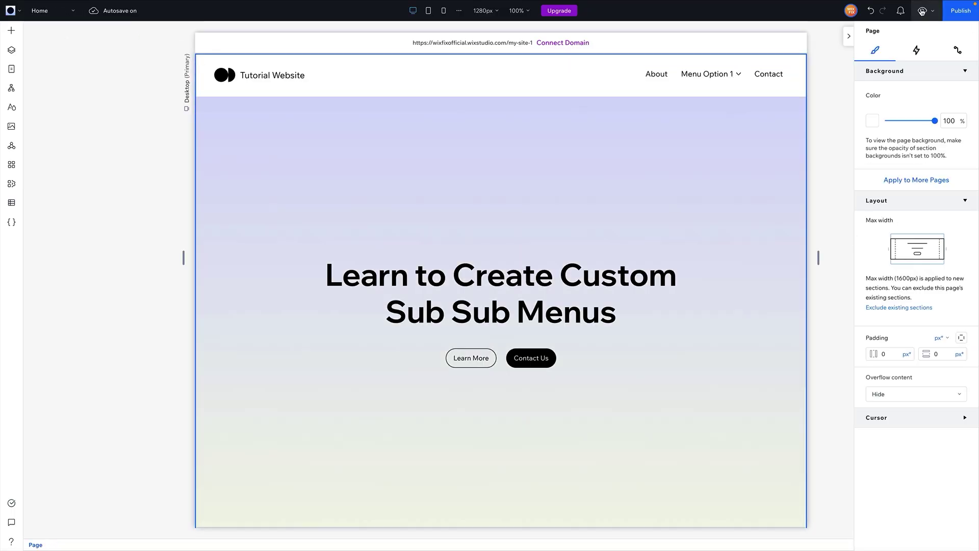
{"action": "left_click", "coordinate": [923, 11]}
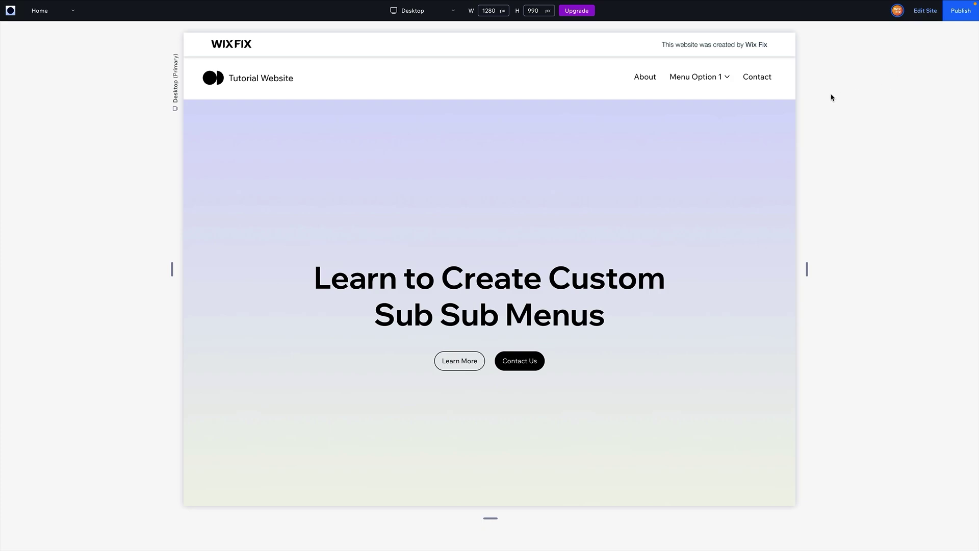
{"action": "mouse_move", "coordinate": [706, 74]}
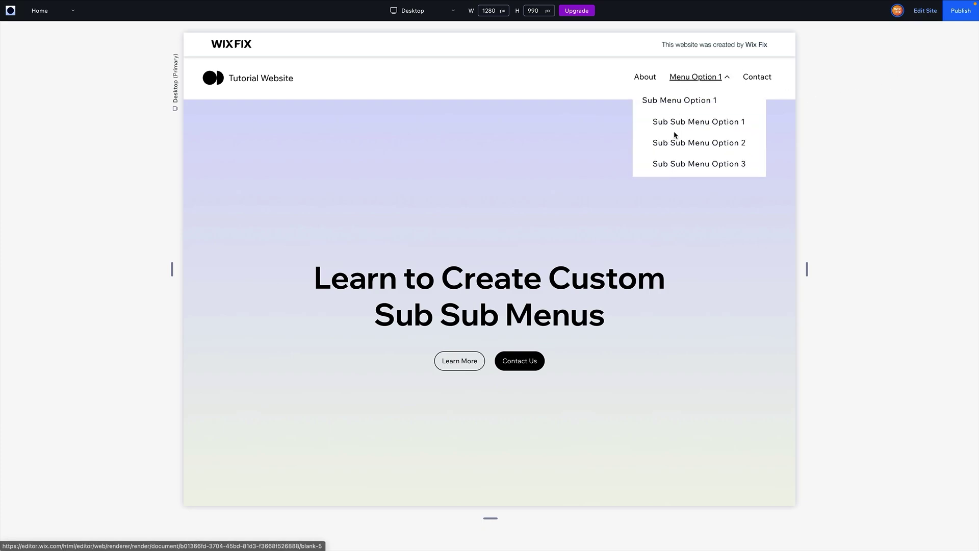
{"action": "left_click", "coordinate": [925, 11]}
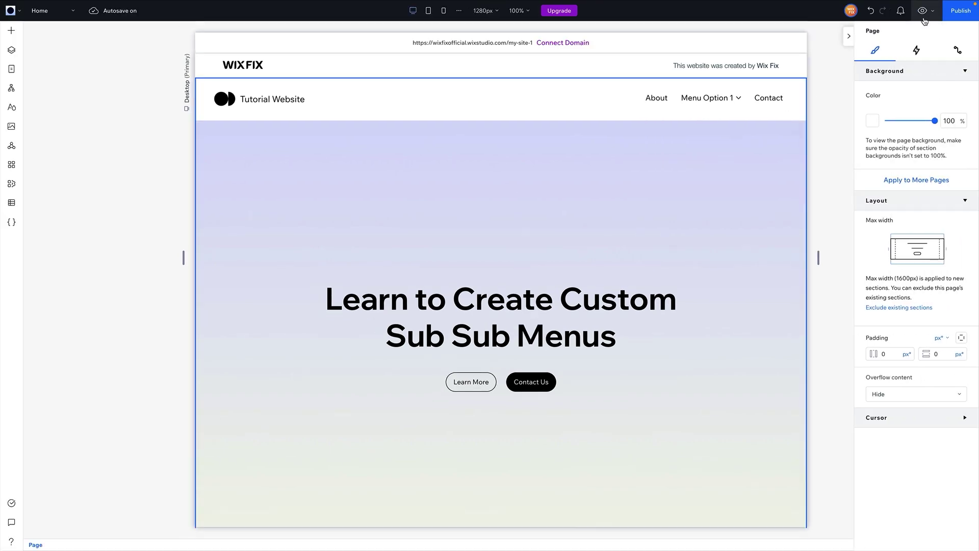
{"action": "left_click", "coordinate": [706, 74]}
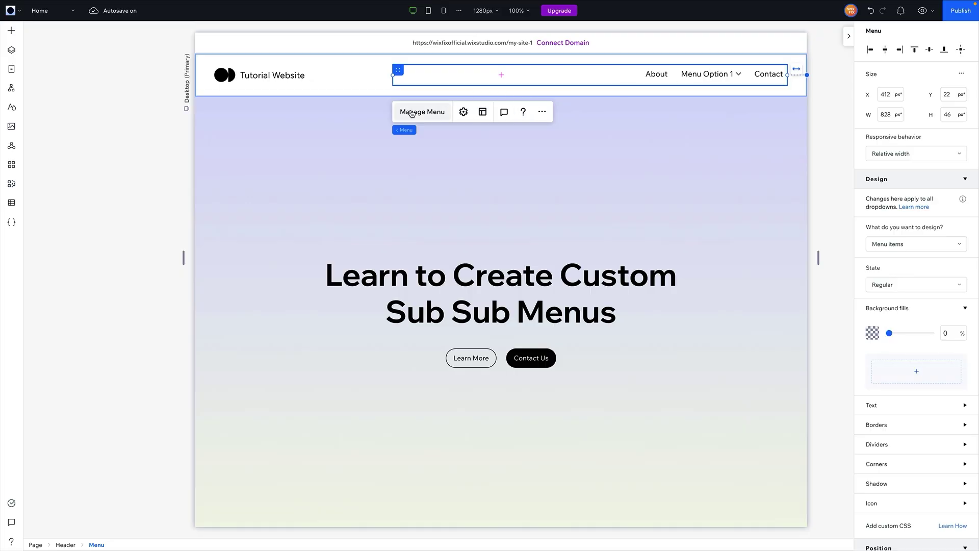
Add a blank page named 'Menu Option 2'
{"action": "left_click", "coordinate": [11, 69]}
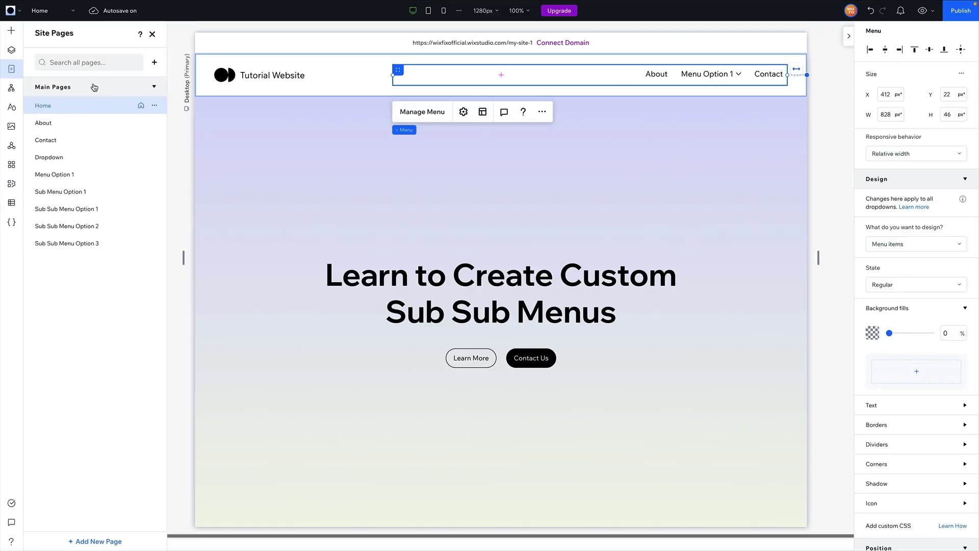
{"action": "left_click", "coordinate": [154, 62]}
{"action": "left_click", "coordinate": [183, 97]}
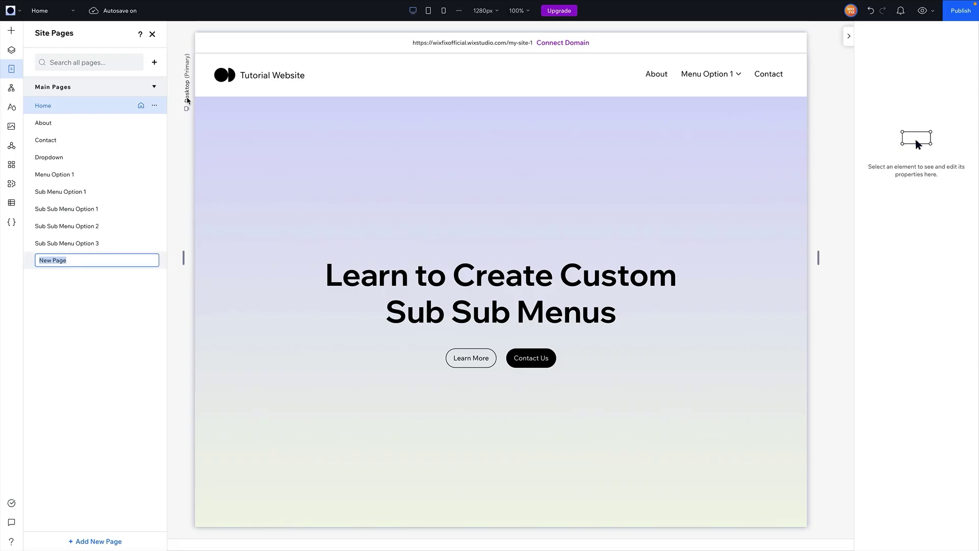
{"action": "type", "text": "Menu Option"}
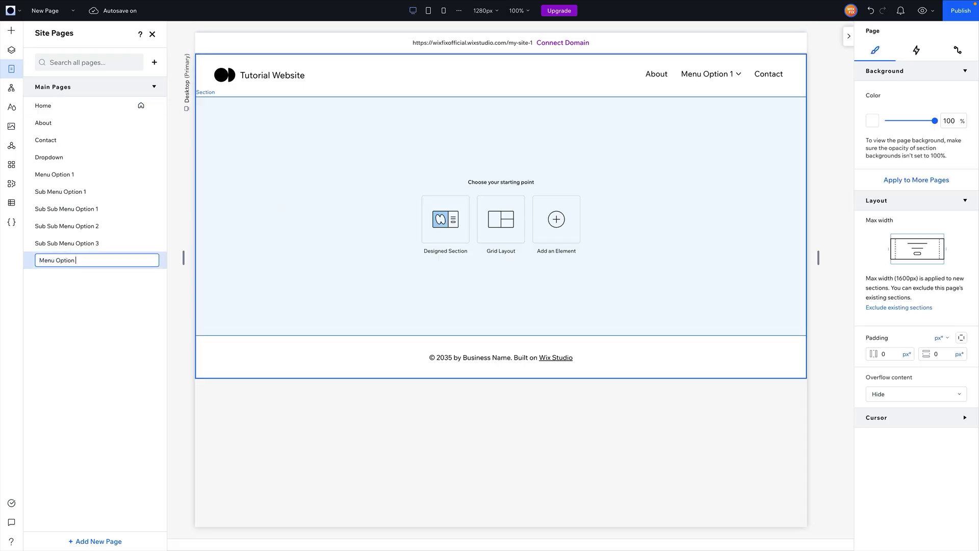
{"action": "type", "text": "2"}
{"action": "key", "text": "Return"}
Add blank pages named 'Sub Sub Option 4', 'Sub Sub Option 5' and 'Sub Sub Option 6'
{"action": "left_click", "coordinate": [83, 541]}
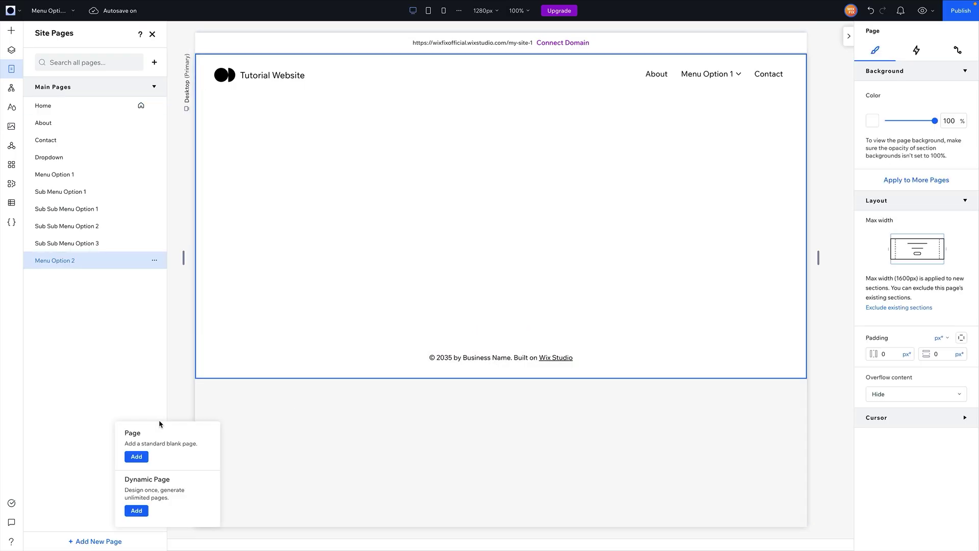
{"action": "left_click", "coordinate": [136, 455]}
{"action": "type", "text": "Sub Sub Option 4"}
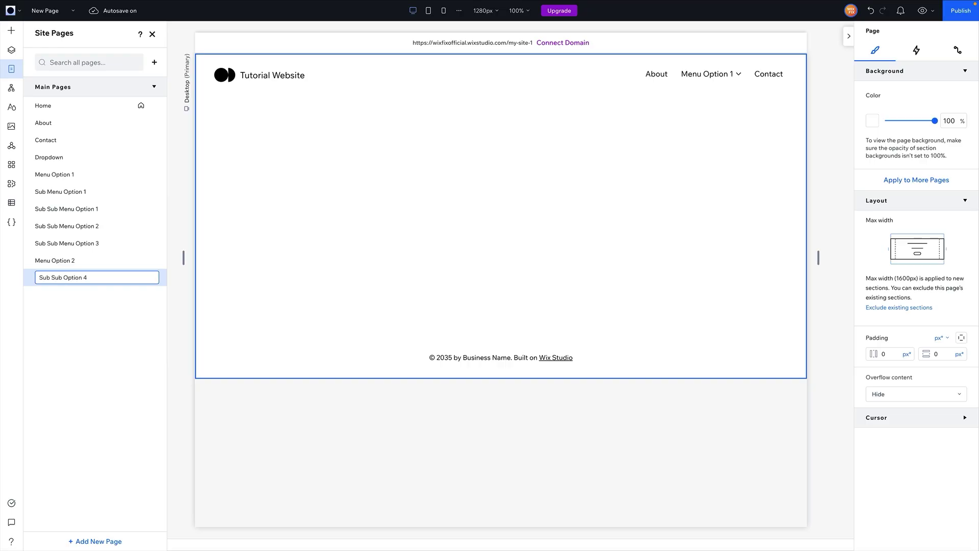
{"action": "key", "text": "Return"}
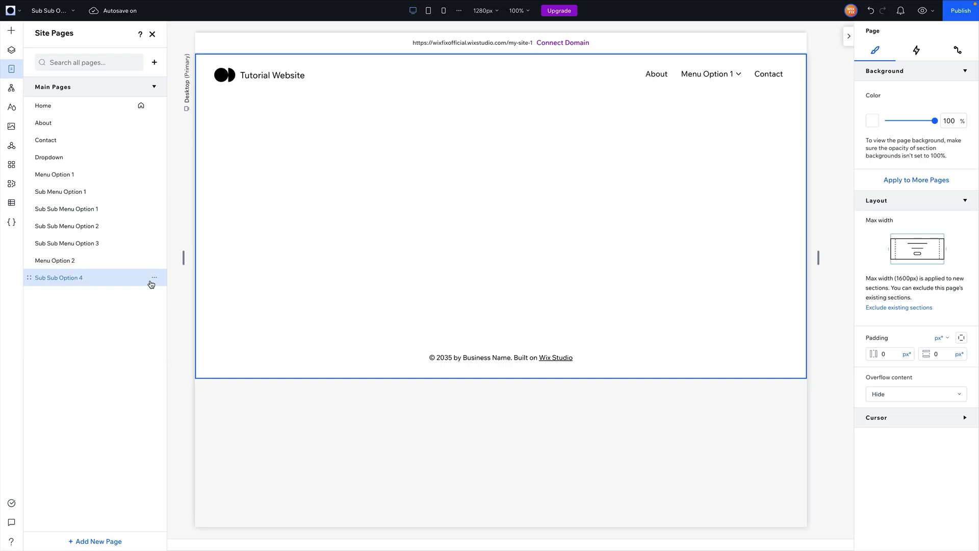
{"action": "left_click", "coordinate": [87, 538]}
{"action": "left_click", "coordinate": [136, 456]}
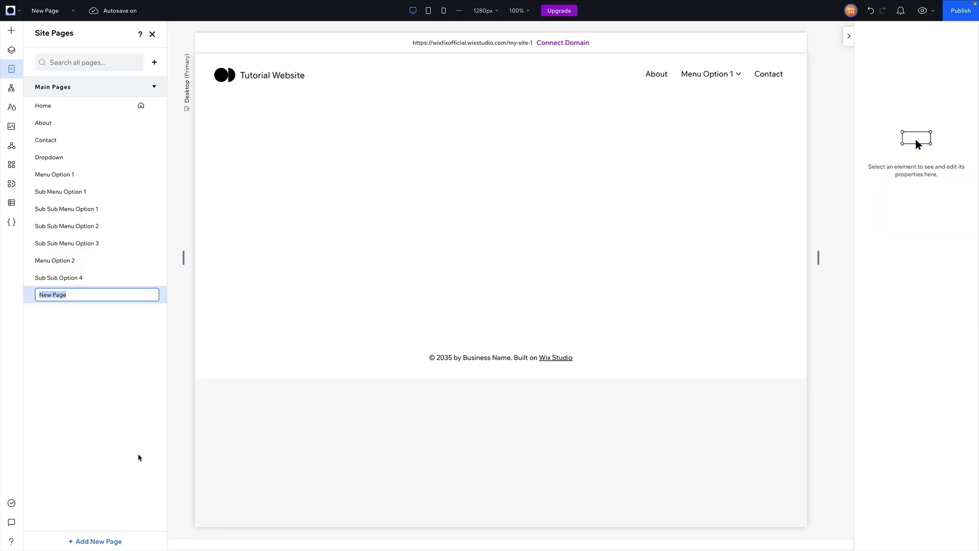
{"action": "key", "text": "Return"}
{"action": "left_click", "coordinate": [92, 544]}
{"action": "left_click", "coordinate": [149, 457]}
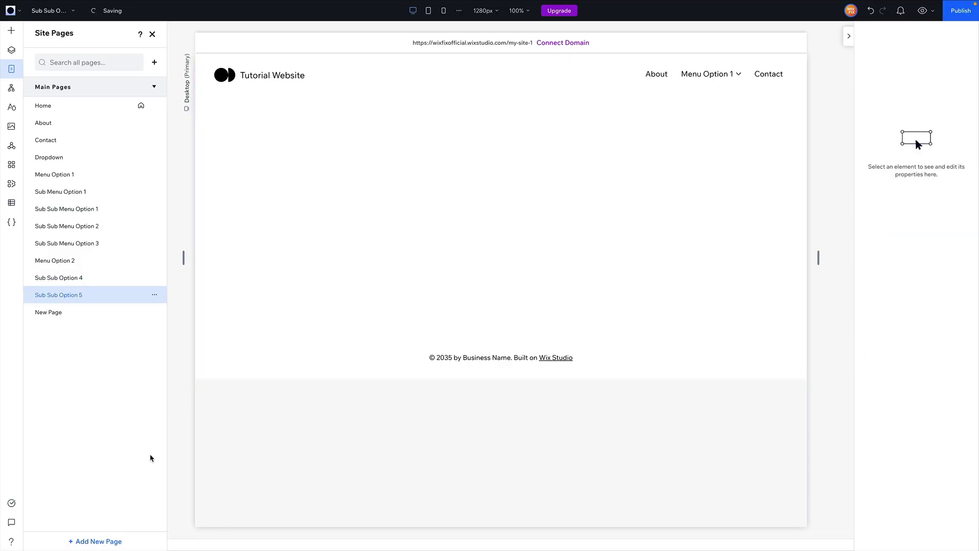
{"action": "type", "text": "Sub Sub Option  6"}
{"action": "key", "text": "Return"}
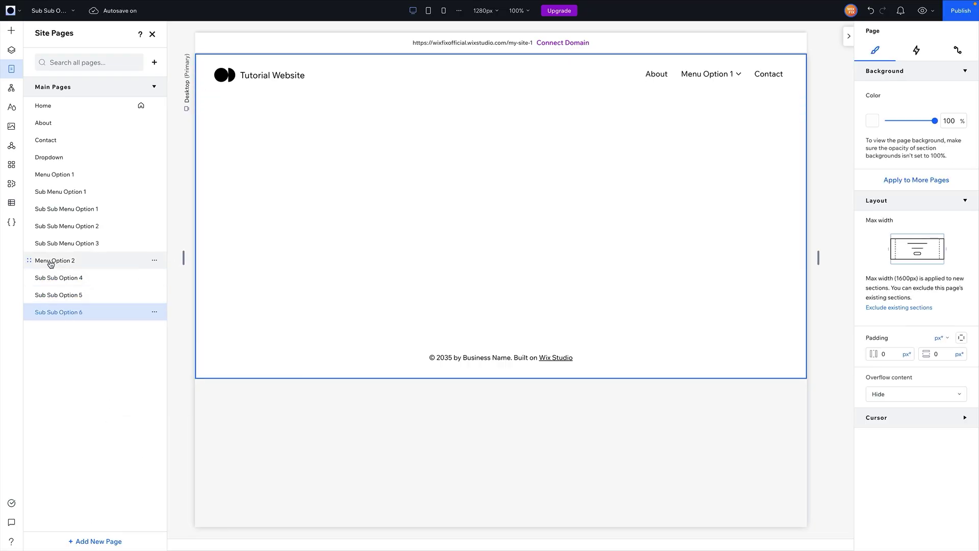
Add Menu Option 2 and Sub Sub Options 4–6 to the header menu as main pages
{"action": "left_click", "coordinate": [727, 75]}
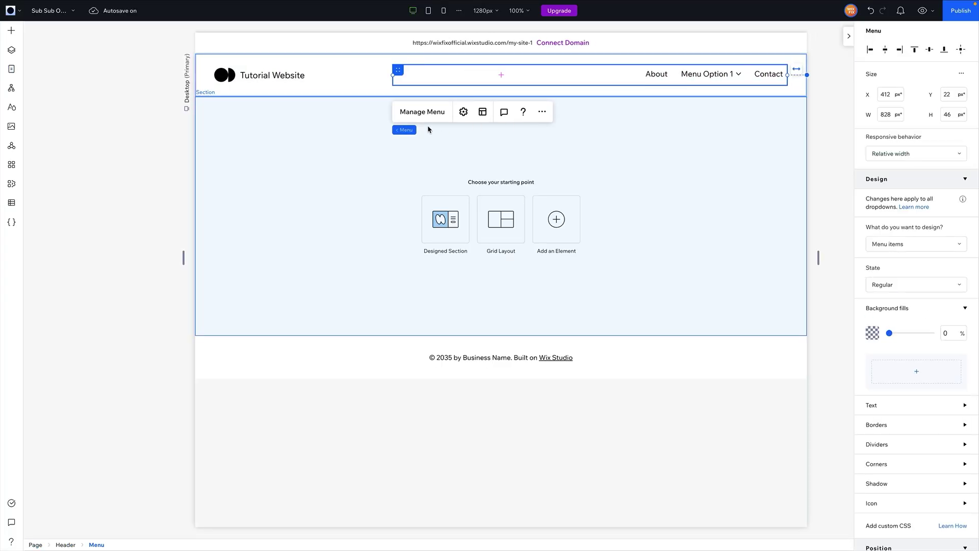
{"action": "left_click", "coordinate": [423, 113]}
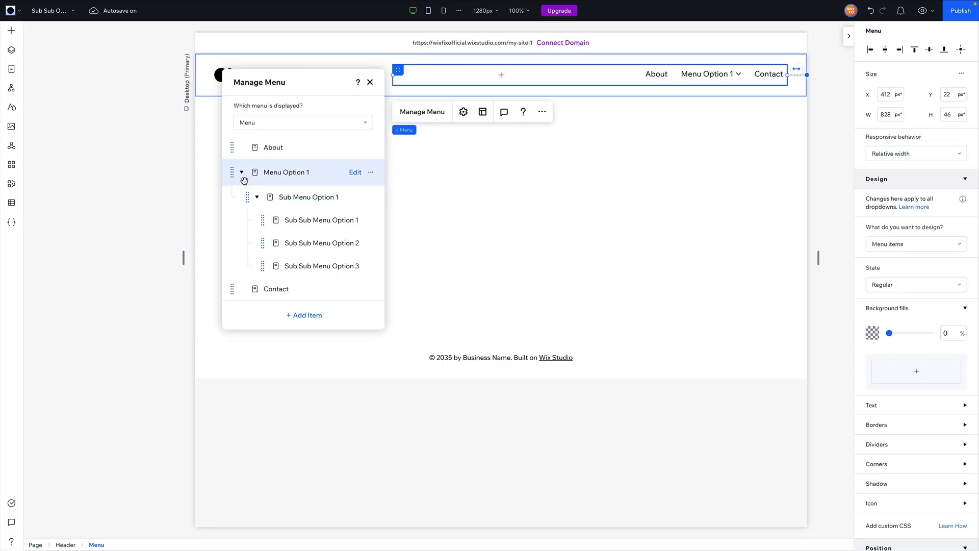
{"action": "left_click", "coordinate": [241, 174]}
{"action": "left_click", "coordinate": [303, 293]}
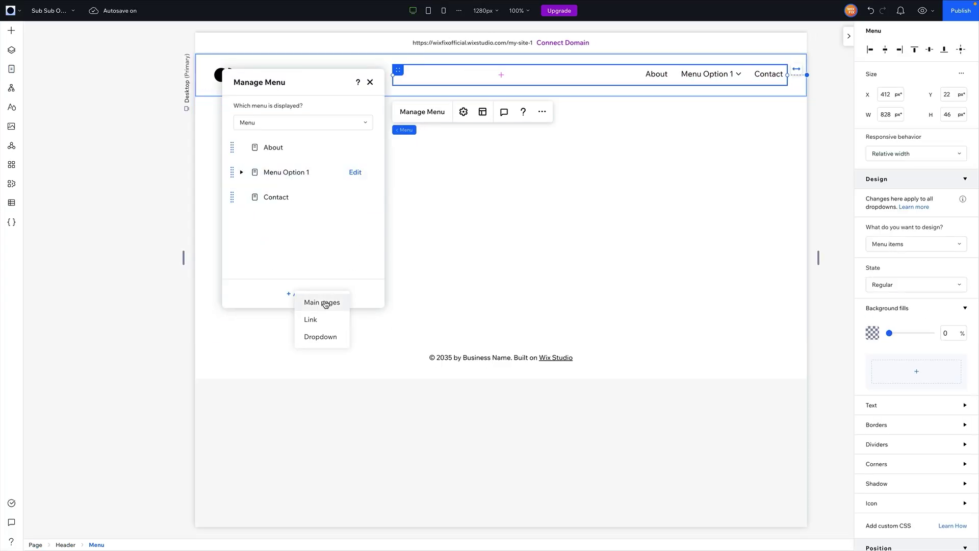
{"action": "left_click", "coordinate": [324, 302]}
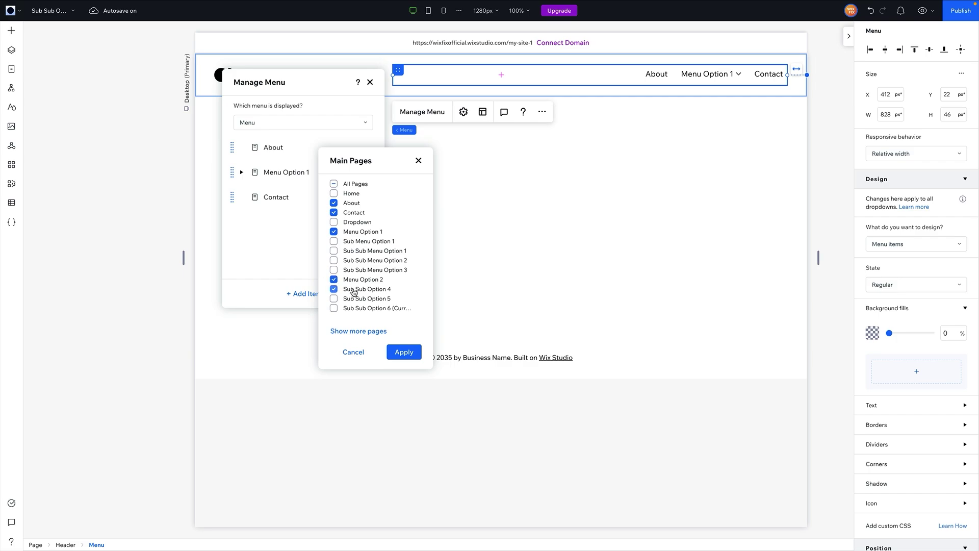
{"action": "left_click", "coordinate": [352, 308]}
{"action": "left_click", "coordinate": [404, 352]}
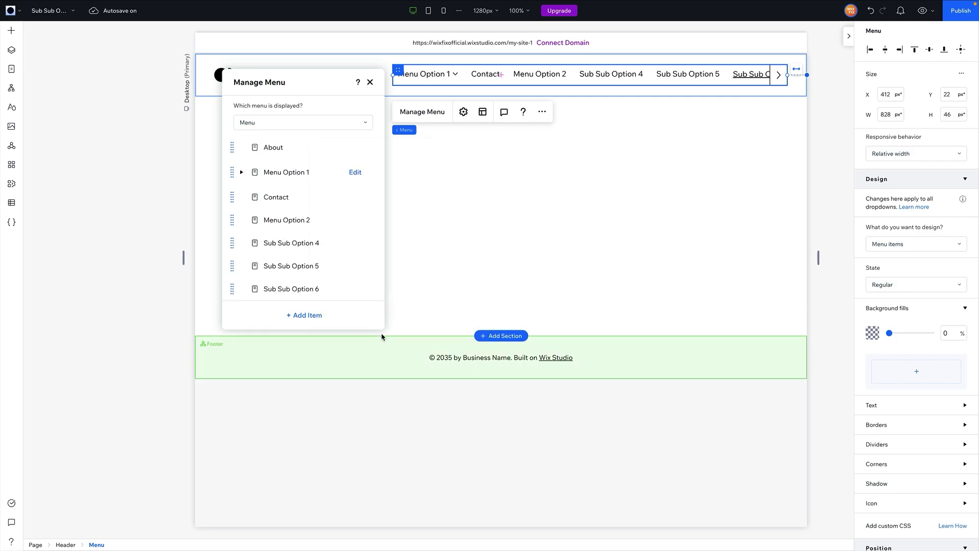
Nest Sub Sub Options 4, 5 and 6 under Menu Option 2
{"action": "mouse_move", "coordinate": [248, 243]}
{"action": "left_mouse_down"}
{"action": "mouse_move", "coordinate": [271, 243]}
{"action": "mouse_move", "coordinate": [256, 268]}
{"action": "left_mouse_up"}
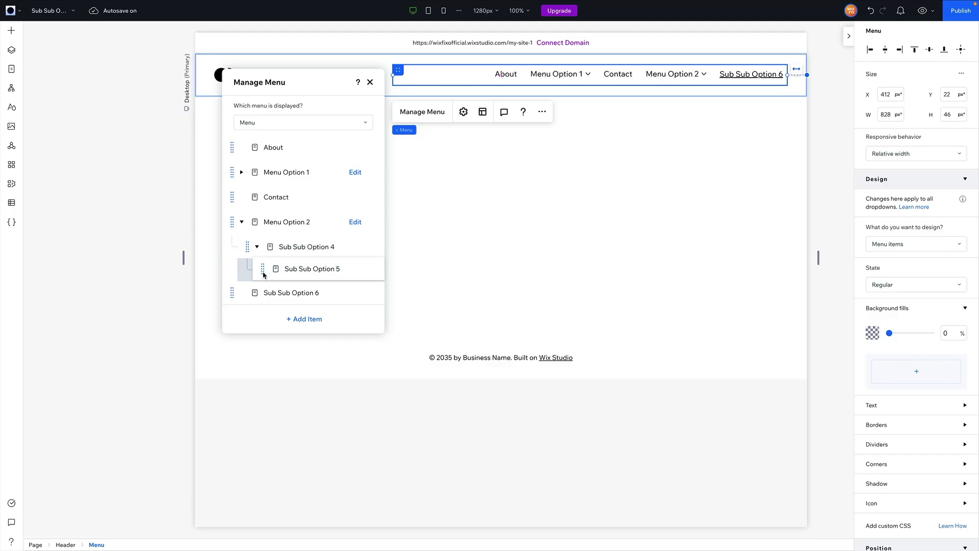
{"action": "left_click_drag", "start_coordinate": [224, 298], "coordinate": [258, 293]}
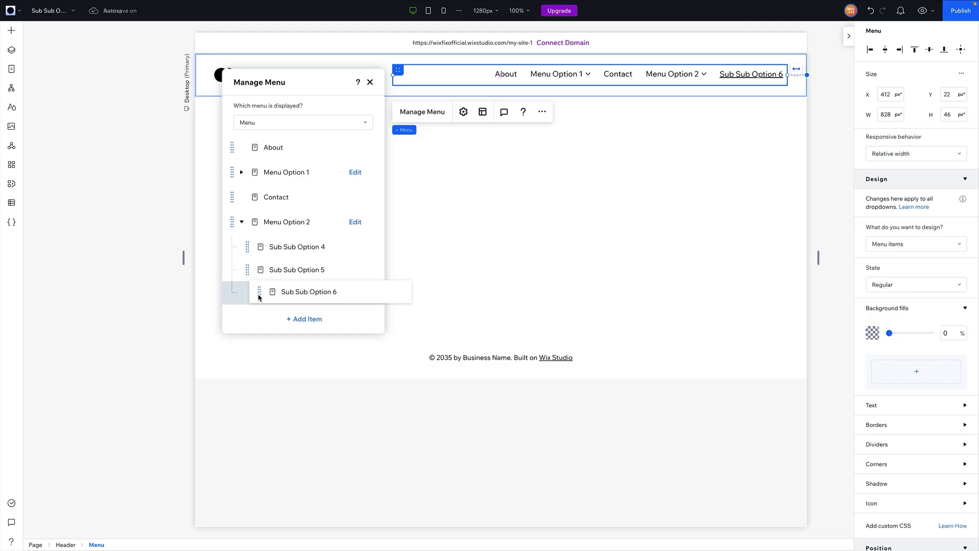
{"action": "left_click", "coordinate": [241, 221]}
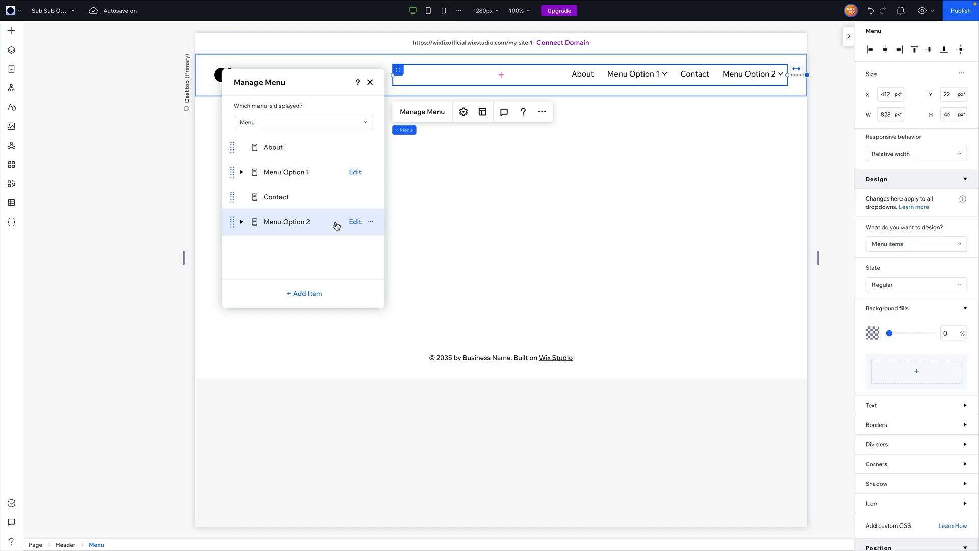
Rename the Menu Option 2 page to 'Sub Menu Option 2' in Site Pages
{"action": "left_click", "coordinate": [357, 222]}
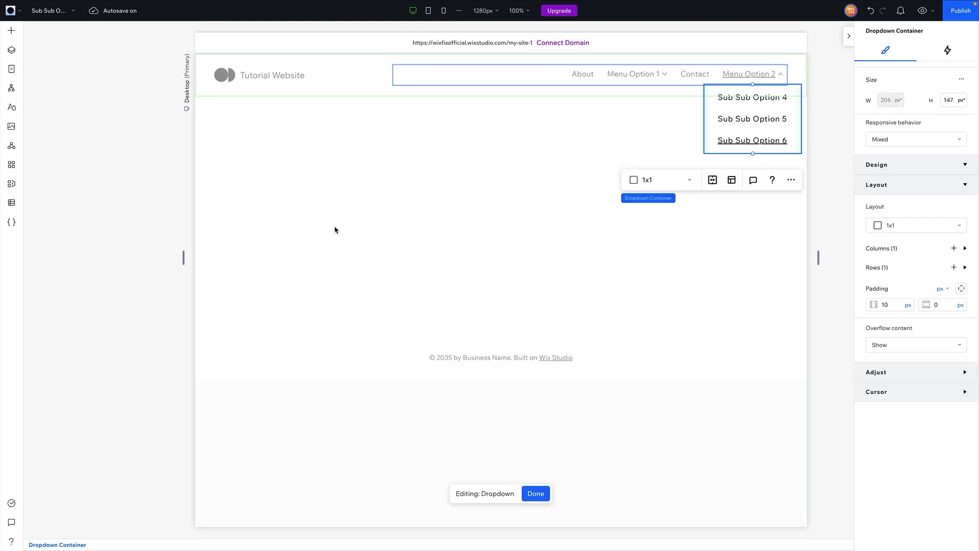
{"action": "key", "text": "Escape"}
{"action": "left_click", "coordinate": [12, 69]}
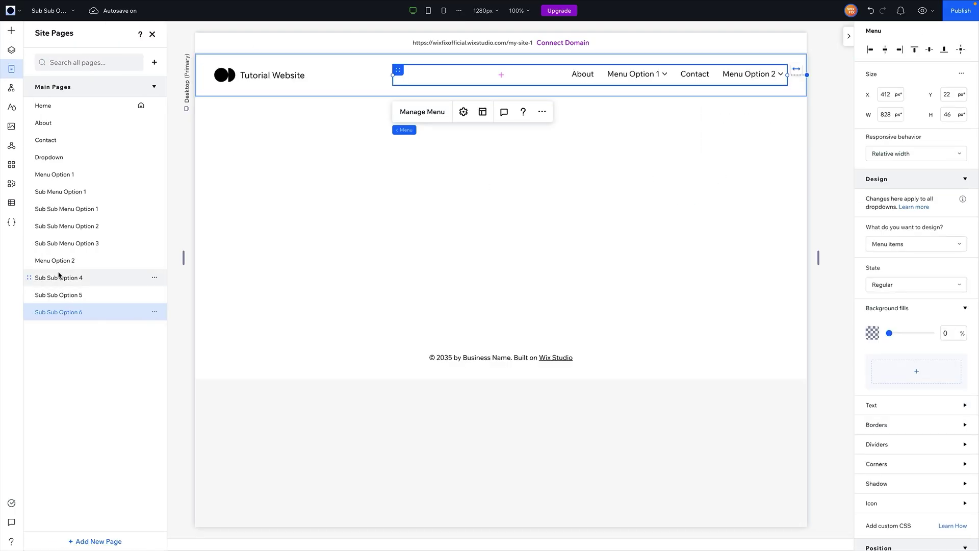
{"action": "mouse_move", "coordinate": [92, 260]}
{"action": "left_click", "coordinate": [155, 263]}
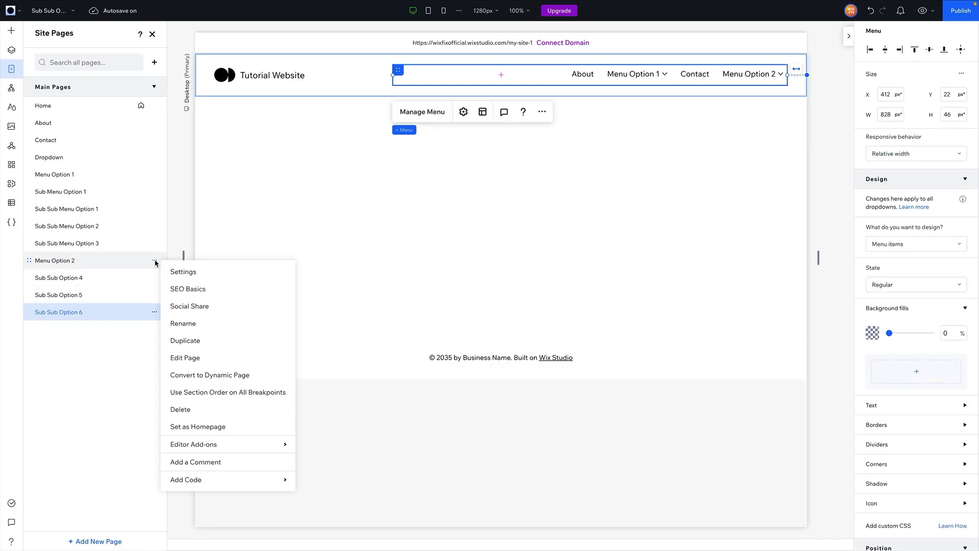
{"action": "left_click", "coordinate": [196, 325]}
{"action": "type", "text": "Sub"}
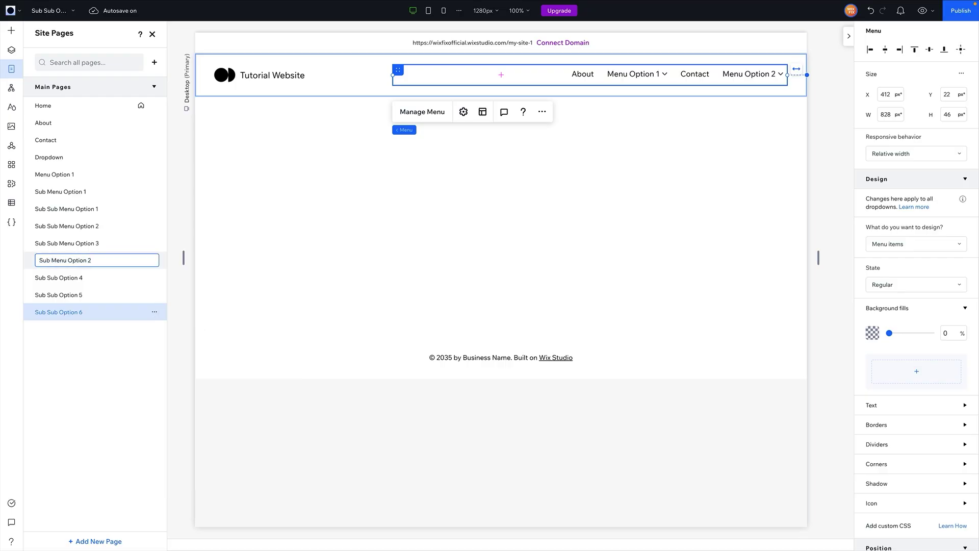
{"action": "key", "text": "Return"}
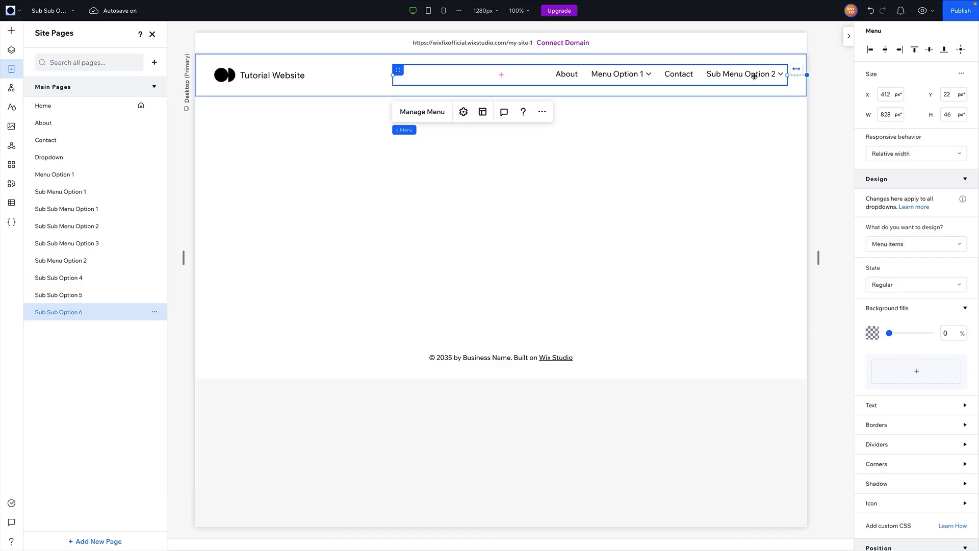
Nest Sub Menu Option 2 under Menu Option 1, below Sub Menu Option 1, in the header menu
{"action": "left_click", "coordinate": [754, 72]}
{"action": "left_click", "coordinate": [422, 112]}
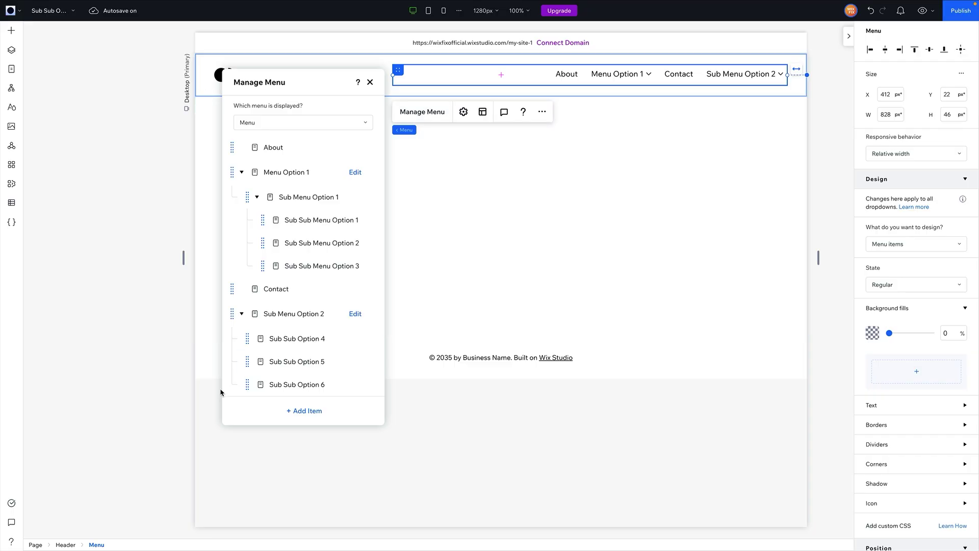
{"action": "left_click", "coordinate": [241, 314]}
{"action": "left_click_drag", "start_coordinate": [239, 314], "coordinate": [259, 284]}
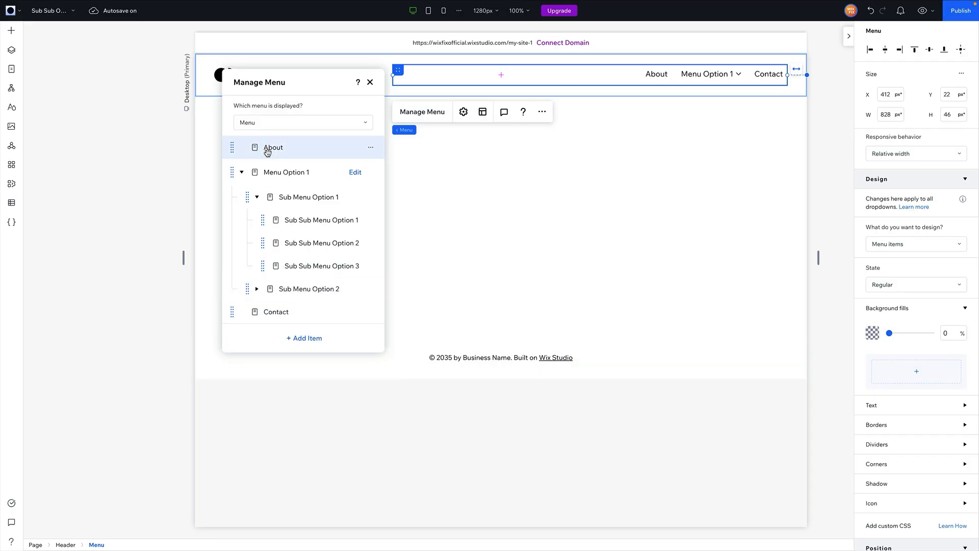
Switch the editor to the Home page and preview the site's header menu
{"action": "left_click", "coordinate": [46, 11]}
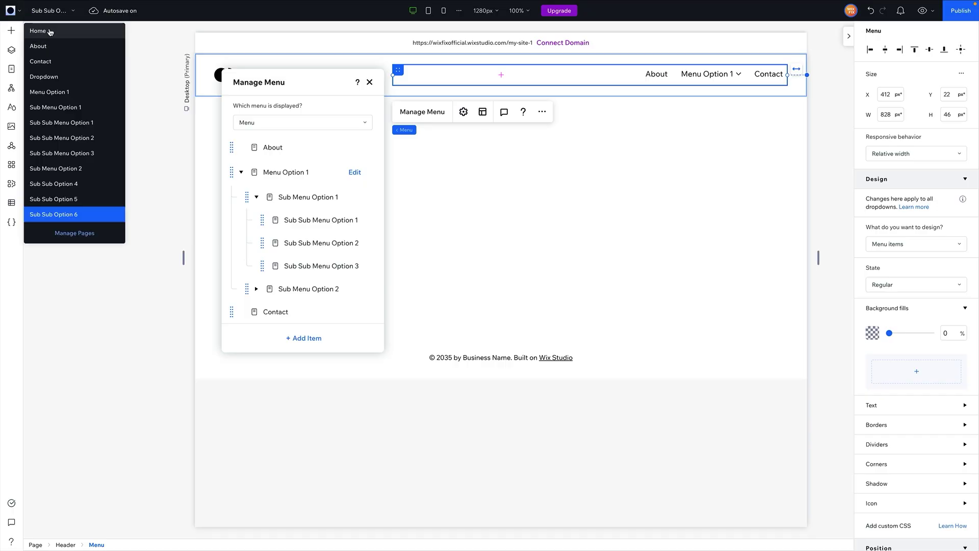
{"action": "left_click", "coordinate": [46, 31]}
{"action": "left_click", "coordinate": [923, 11]}
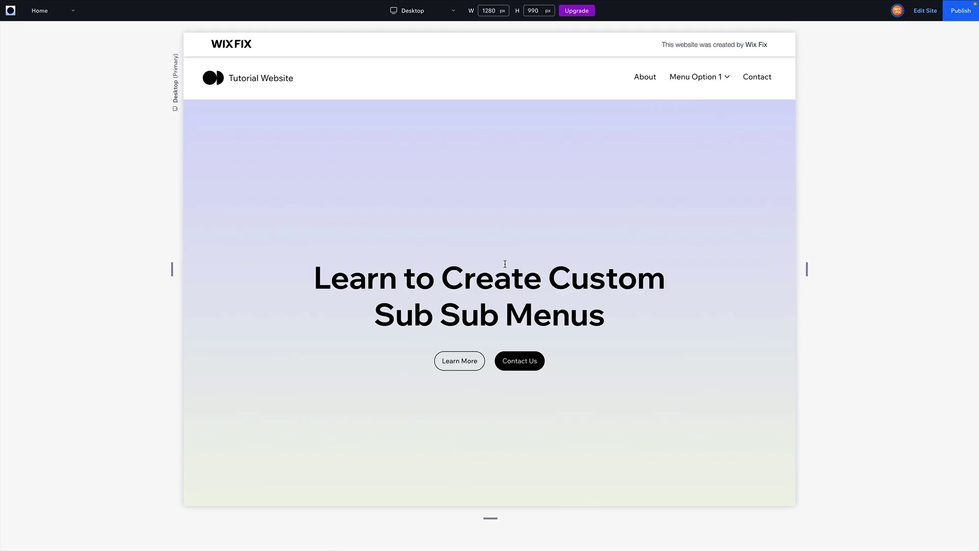
{"action": "left_click", "coordinate": [926, 11]}
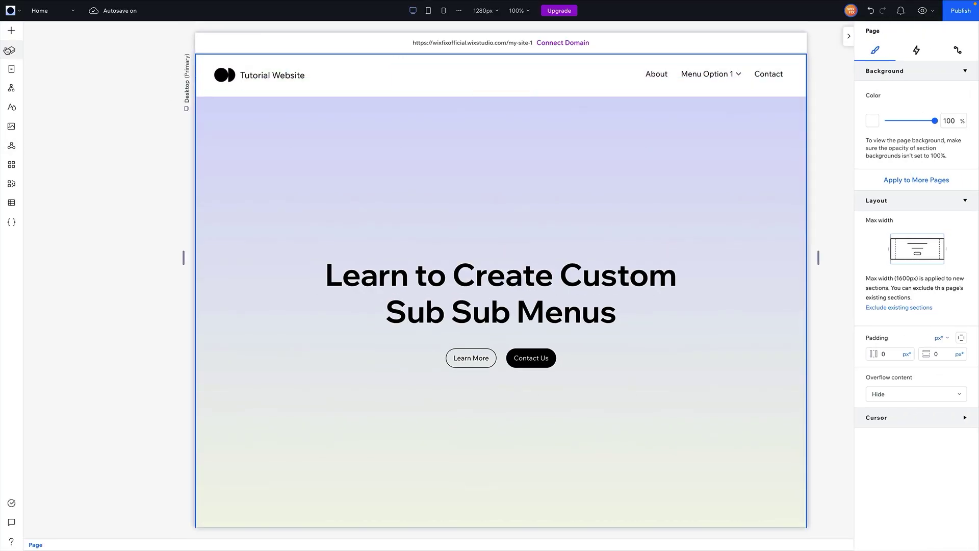
Reopen the header menu's item list showing About, Menu Option 1 and Contact
{"action": "left_click", "coordinate": [11, 69]}
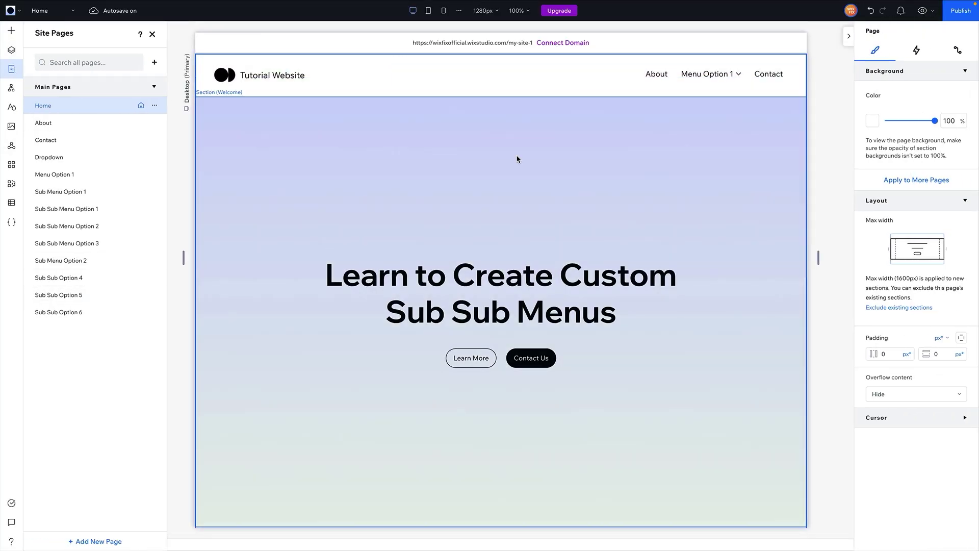
{"action": "left_click", "coordinate": [694, 73]}
{"action": "left_click", "coordinate": [441, 111]}
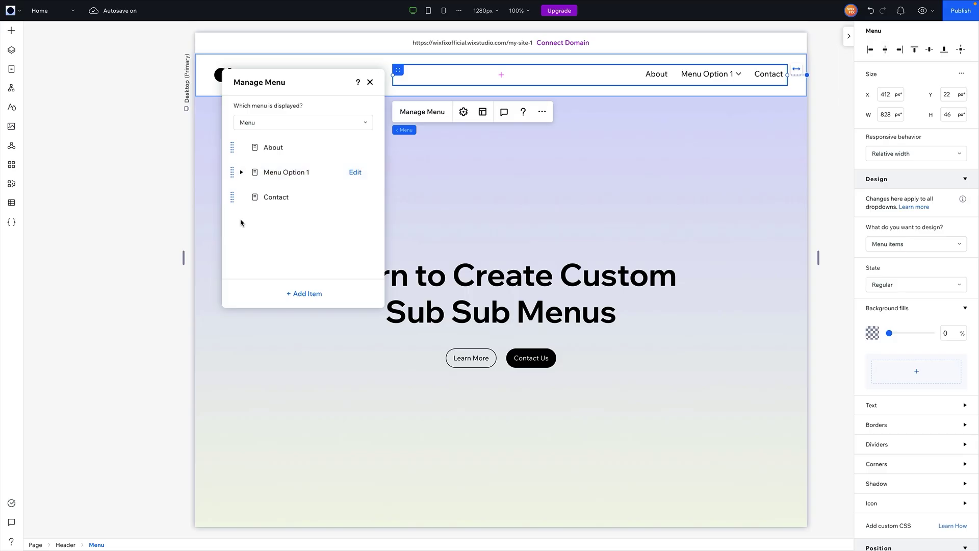
{"action": "mouse_move", "coordinate": [298, 197]}
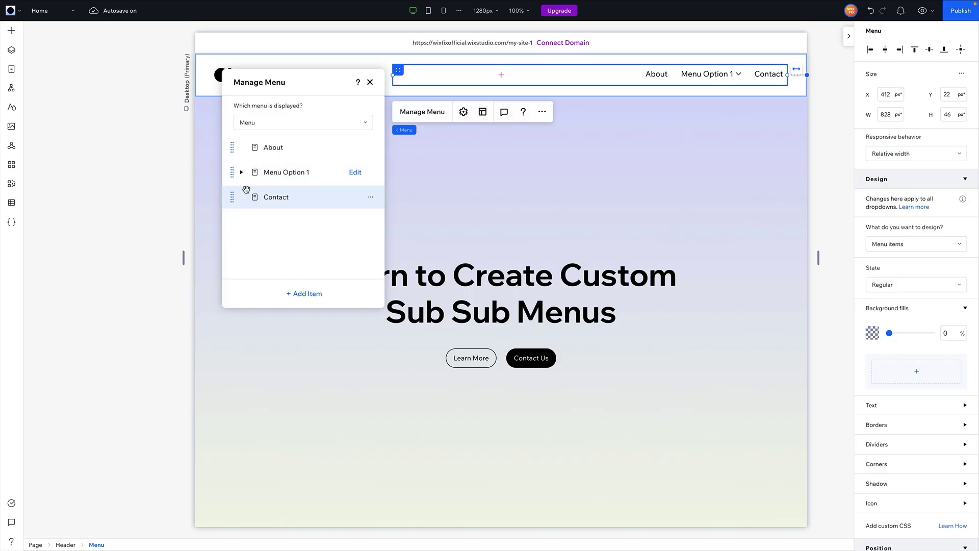
{"action": "left_click", "coordinate": [241, 172]}
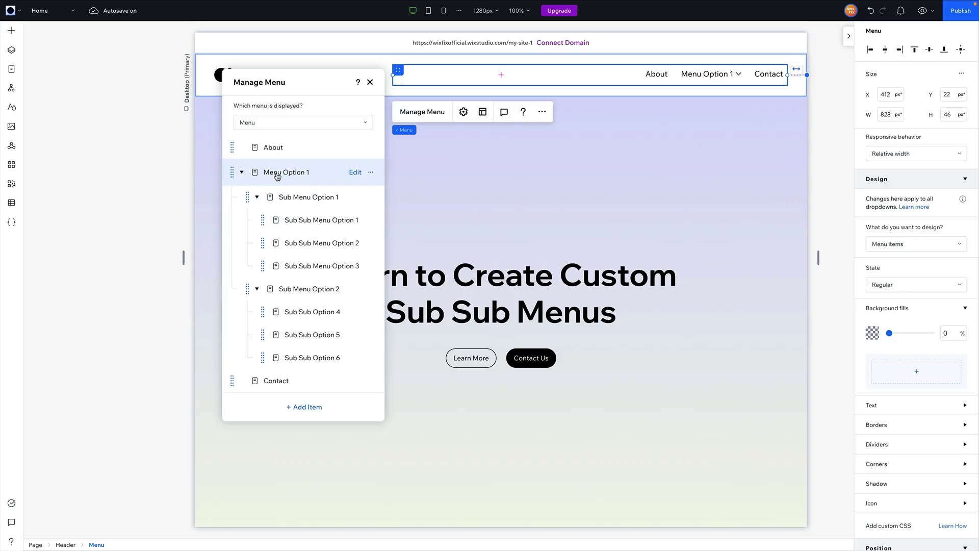
{"action": "left_click", "coordinate": [256, 197]}
{"action": "left_click", "coordinate": [256, 220]}
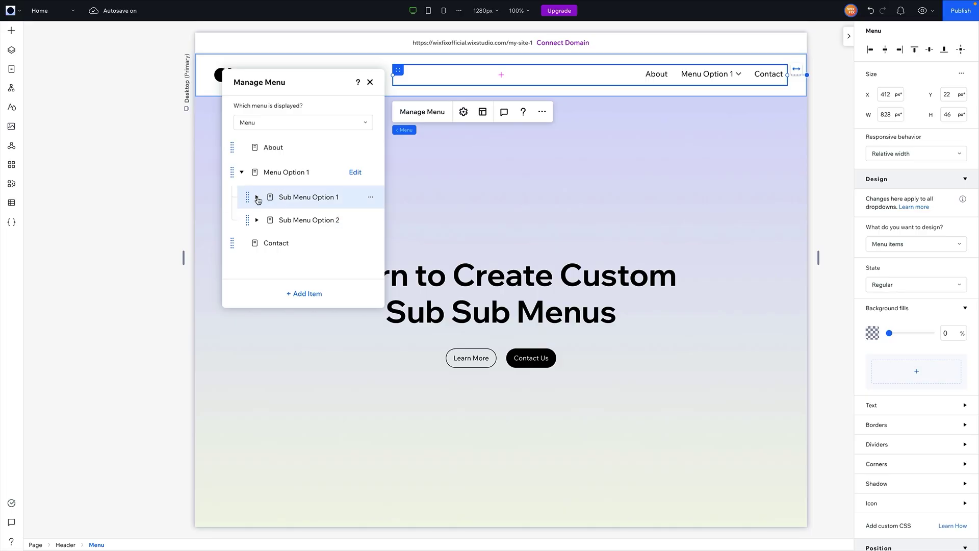
{"action": "left_click", "coordinate": [256, 198]}
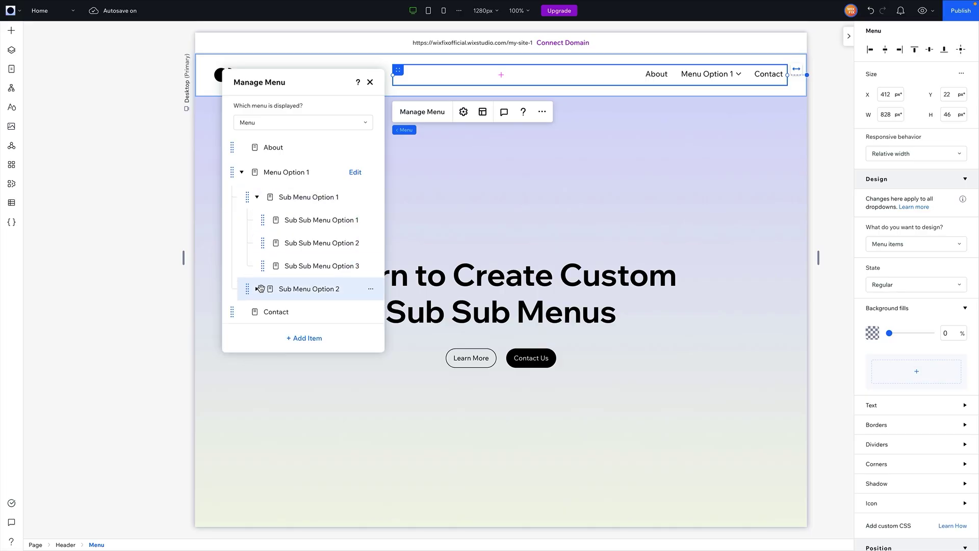
{"action": "left_click", "coordinate": [258, 288]}
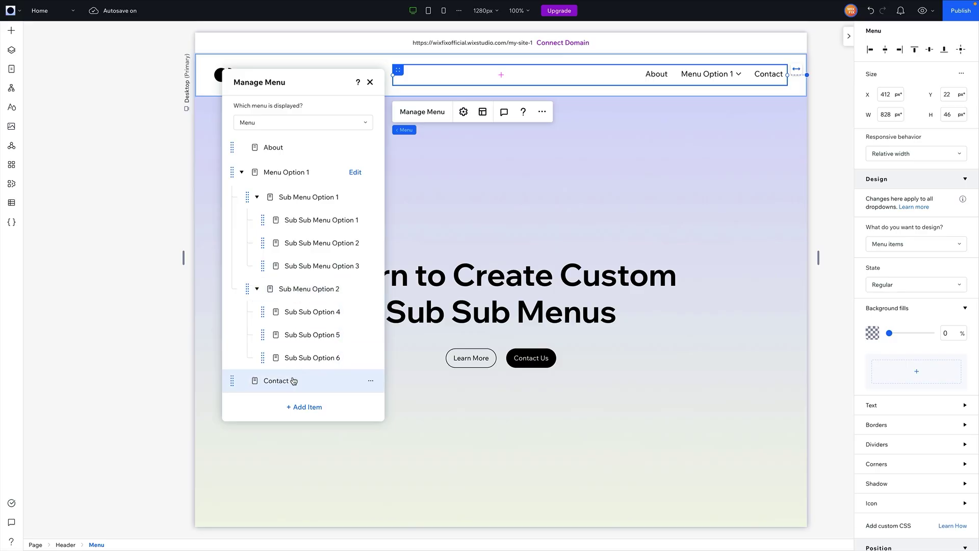
{"action": "left_click", "coordinate": [241, 172]}
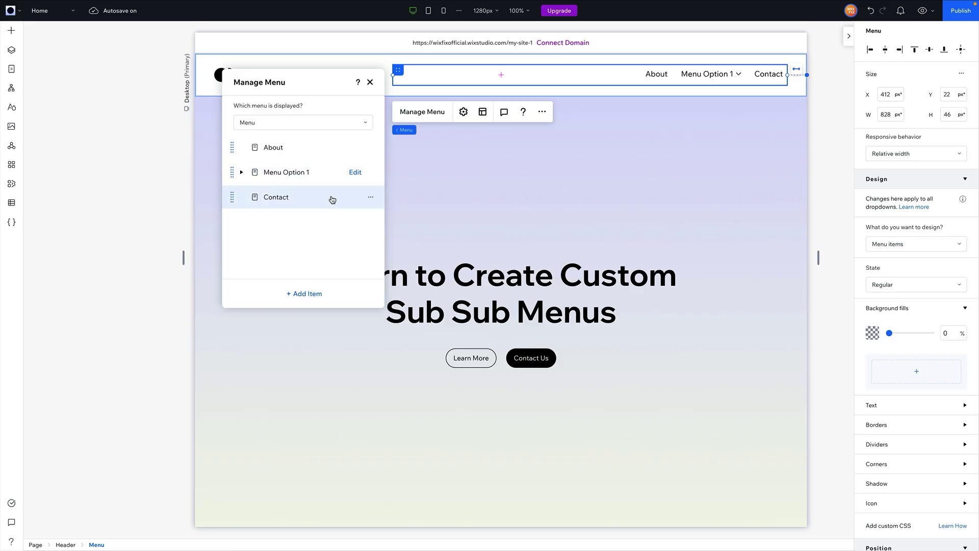